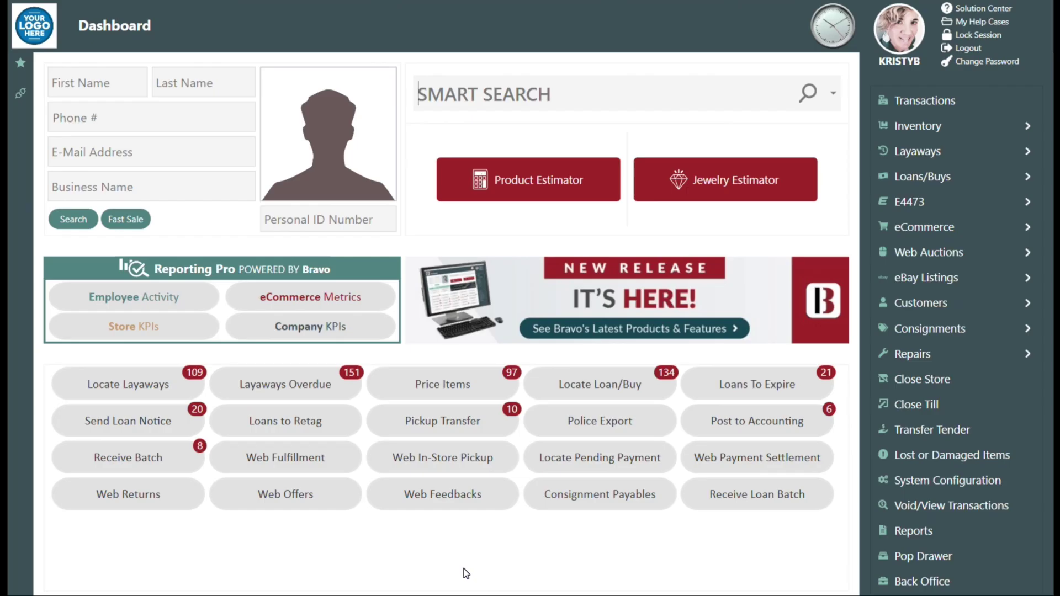
Open the Scrap Refining Process list under Inventory and scroll through the existing buckets.
left_click(1029, 129)
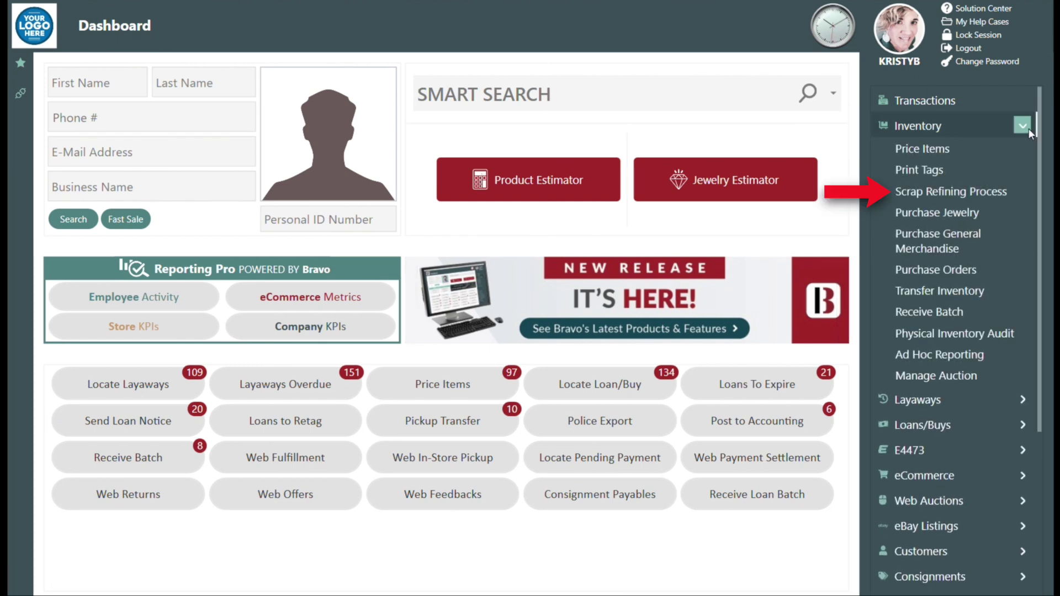
left_click(990, 189)
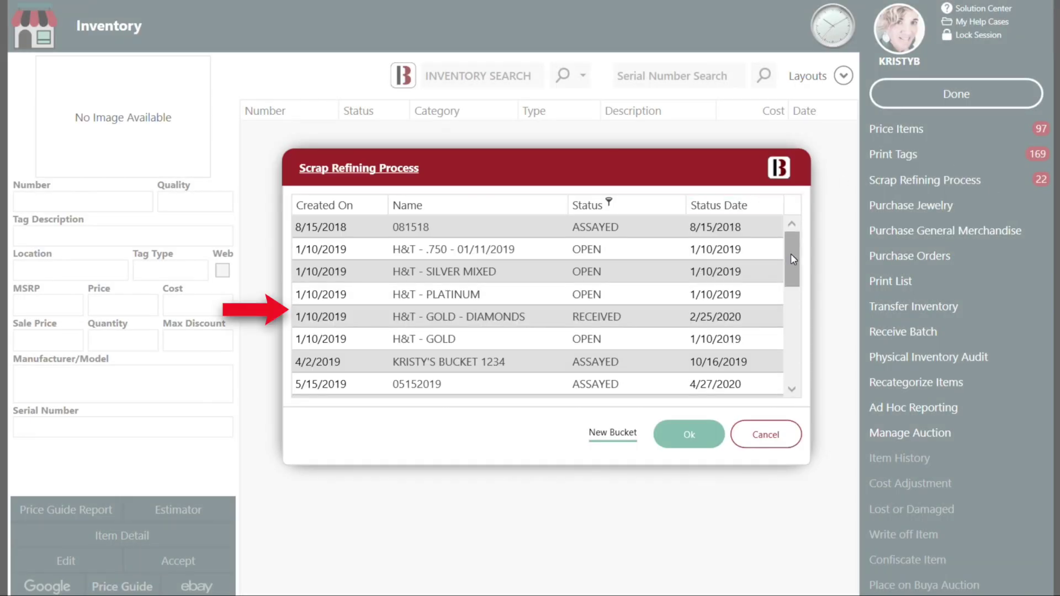
left_click_drag(790, 254, 800, 351)
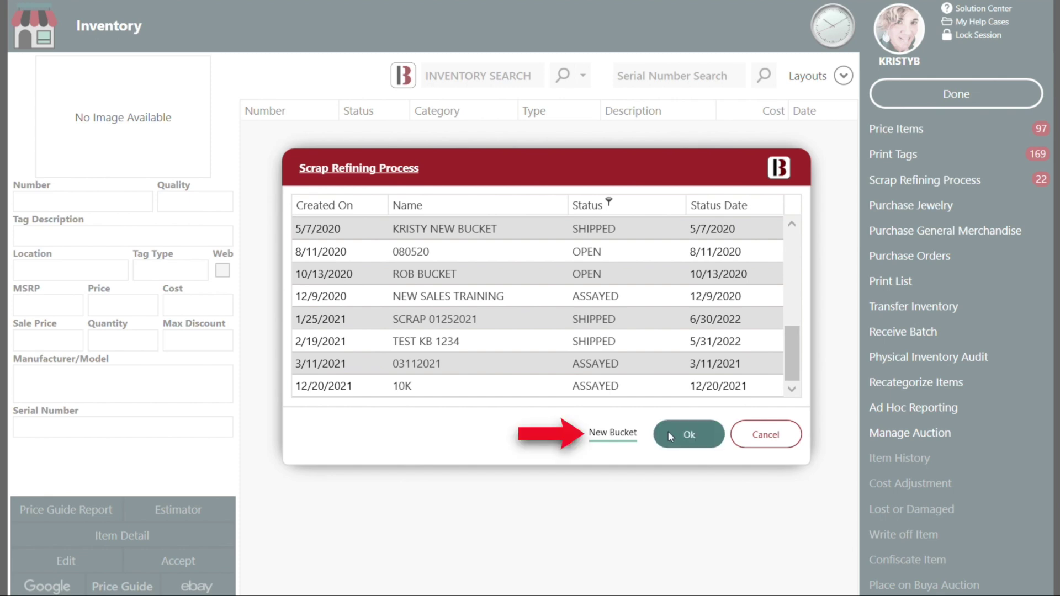
Start a new scrap bucket named 'MIXED GOLD 07/01/2022'.
left_click(605, 435)
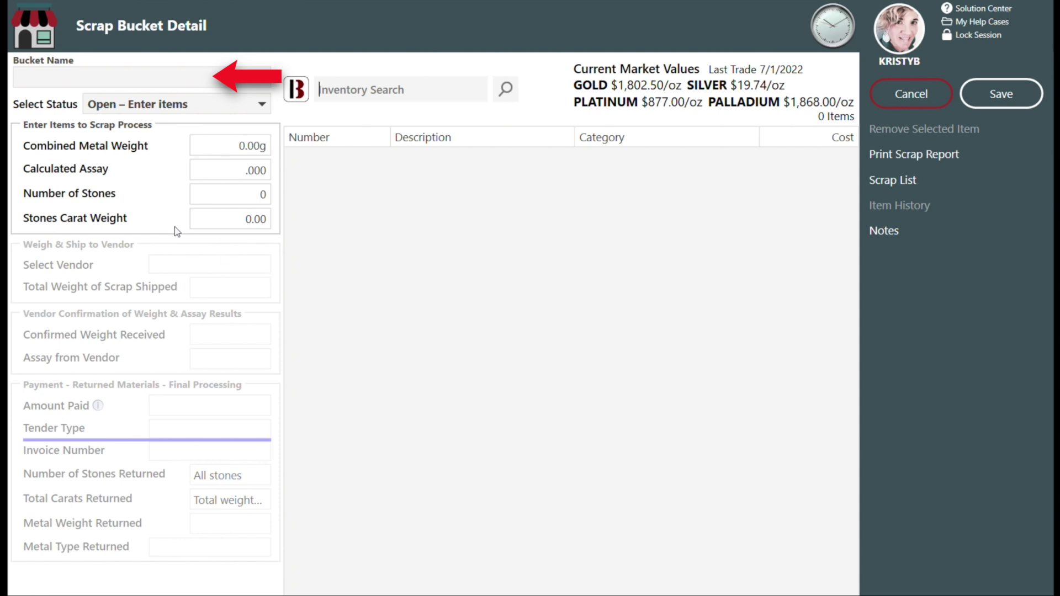
left_click(110, 77)
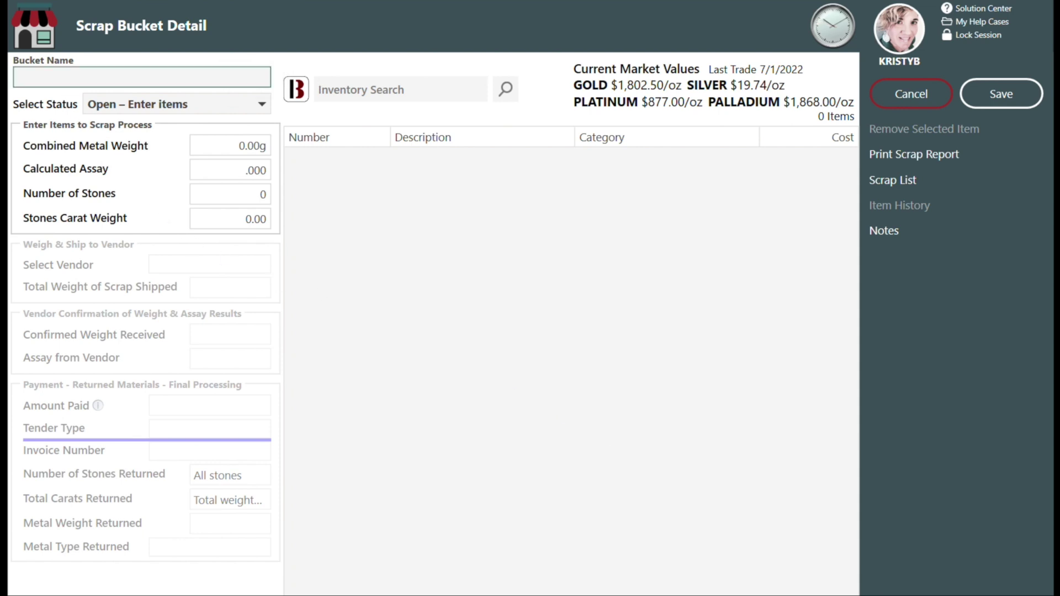
type("MIXED GOLD 07/01/2022")
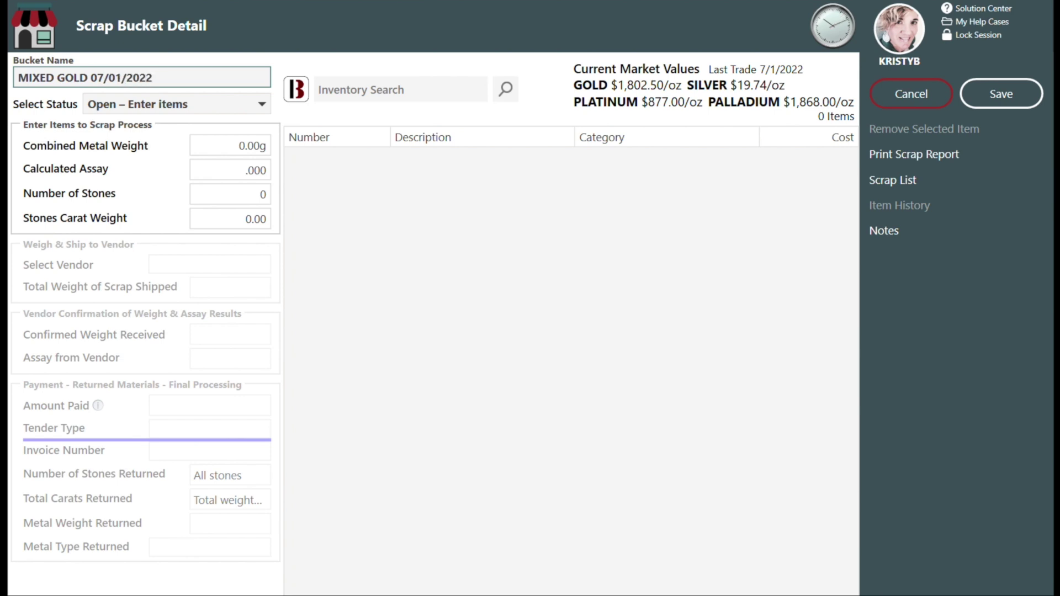
Add rings BT-TST009112-01 and LT-TST007962-00 to the bucket by item number.
left_click(358, 89)
type("BT-TST009112-01")
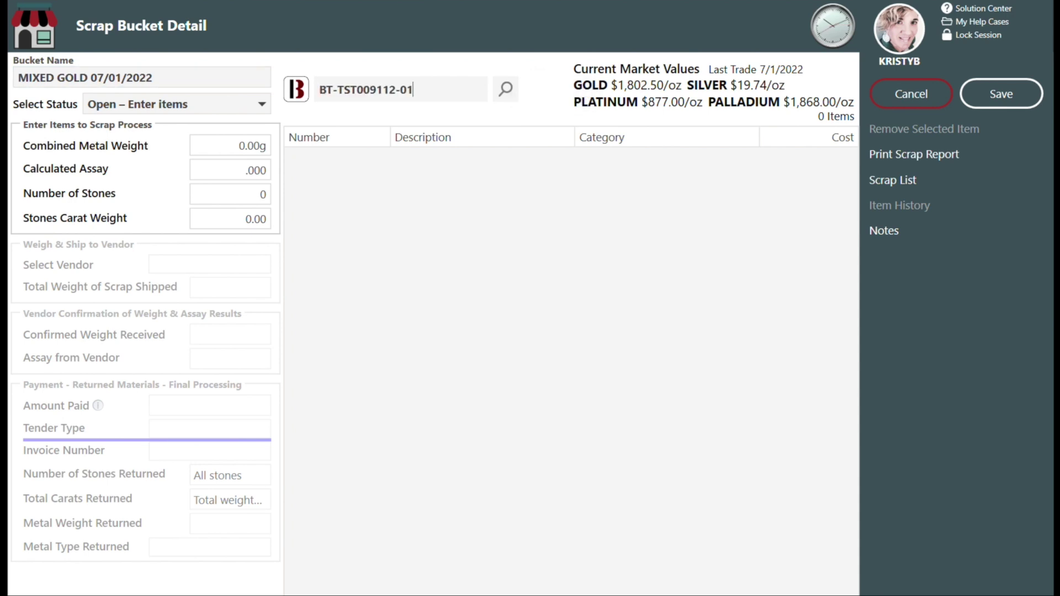
key("Return")
type("LT-TST007962-00")
key("Return")
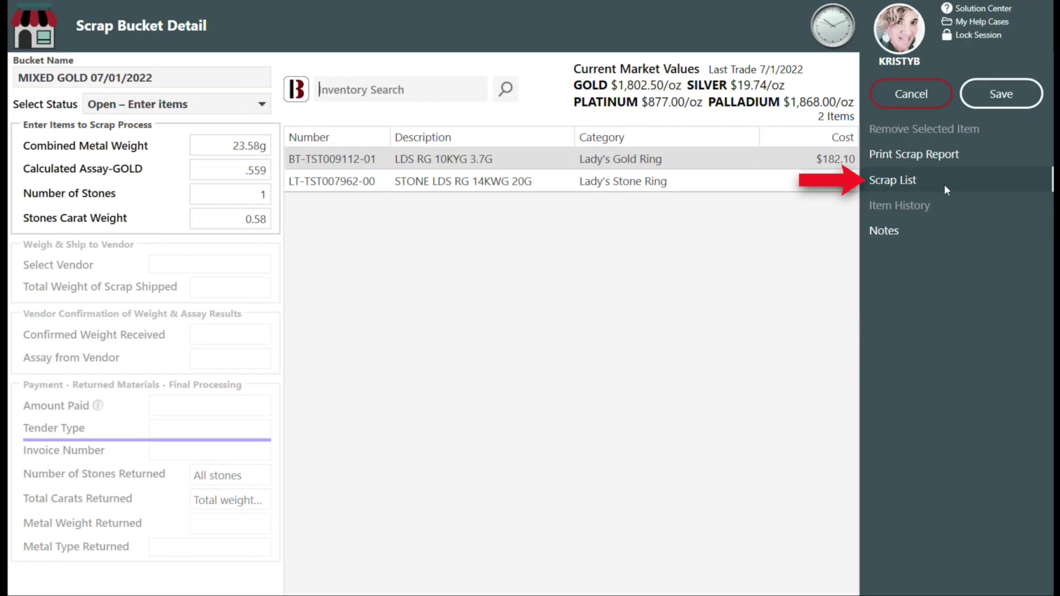
Preview the scrap list, then add ring LT-TST009464-01, bringing the total to 26.58g.
left_click(939, 180)
left_click(956, 94)
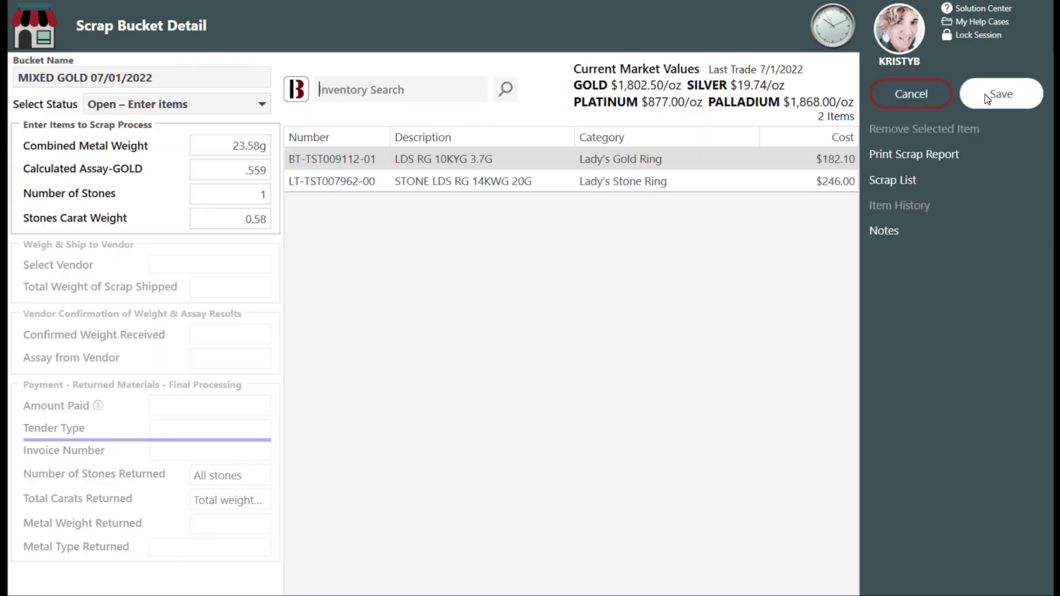
left_click(356, 91)
type("LT-TST009464-01")
key("Return")
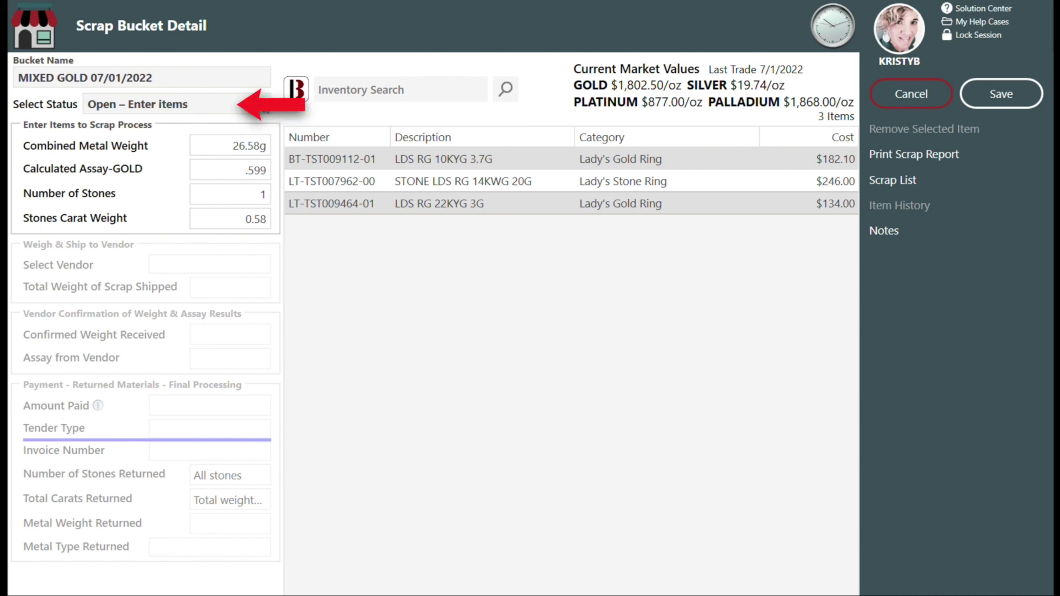
Set the bucket status to Shipping – Ship to Vendor with 26.58g shipped.
left_click(261, 104)
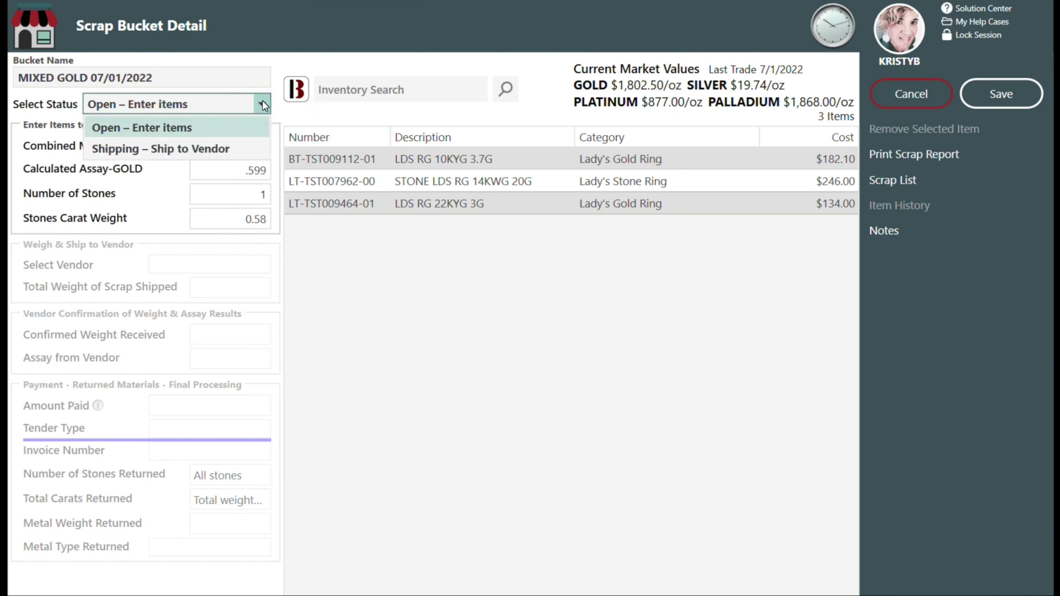
left_click(216, 150)
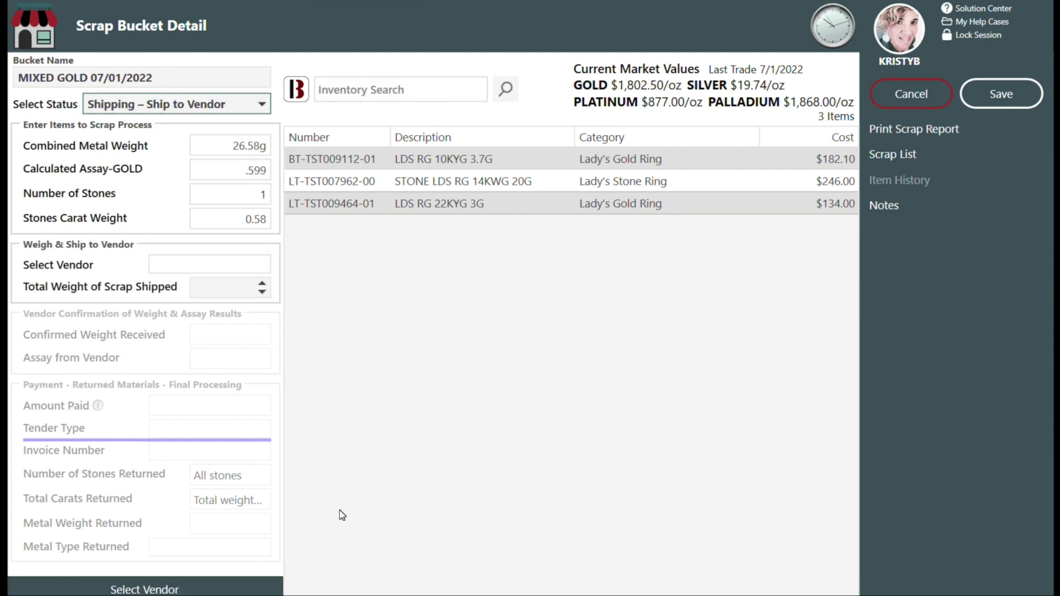
key("Tab")
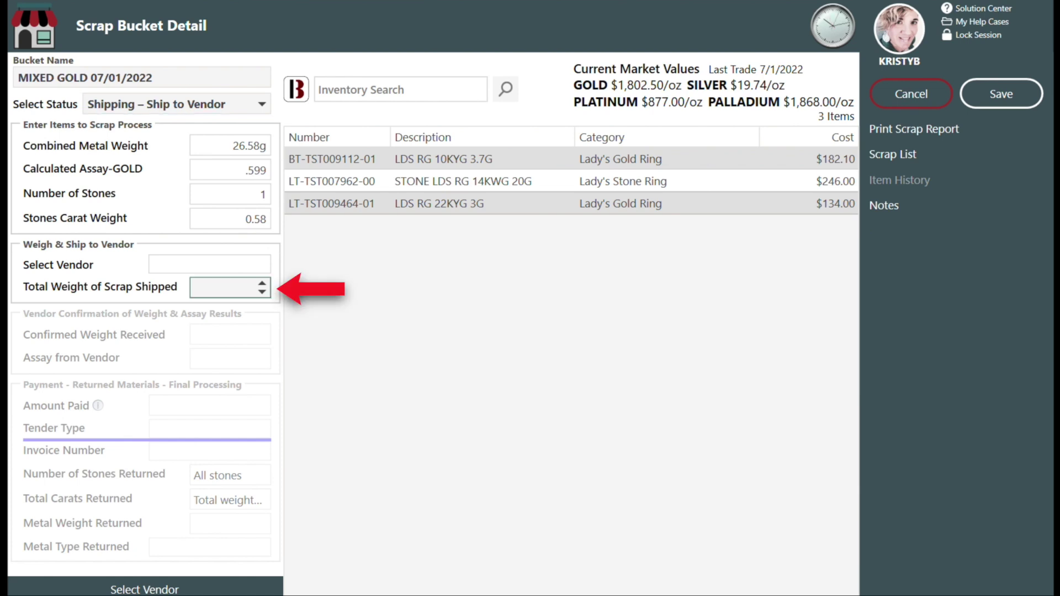
type("26.58g")
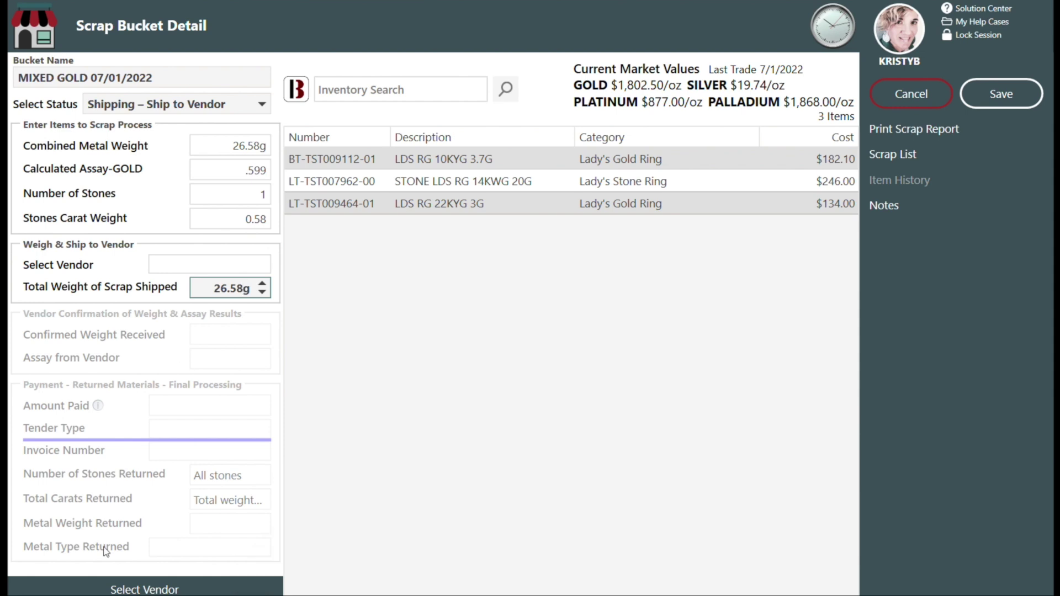
Assign ACME WHOLESALE as the vendor and generate the Scrap Bucket Status Summary report.
left_click(136, 589)
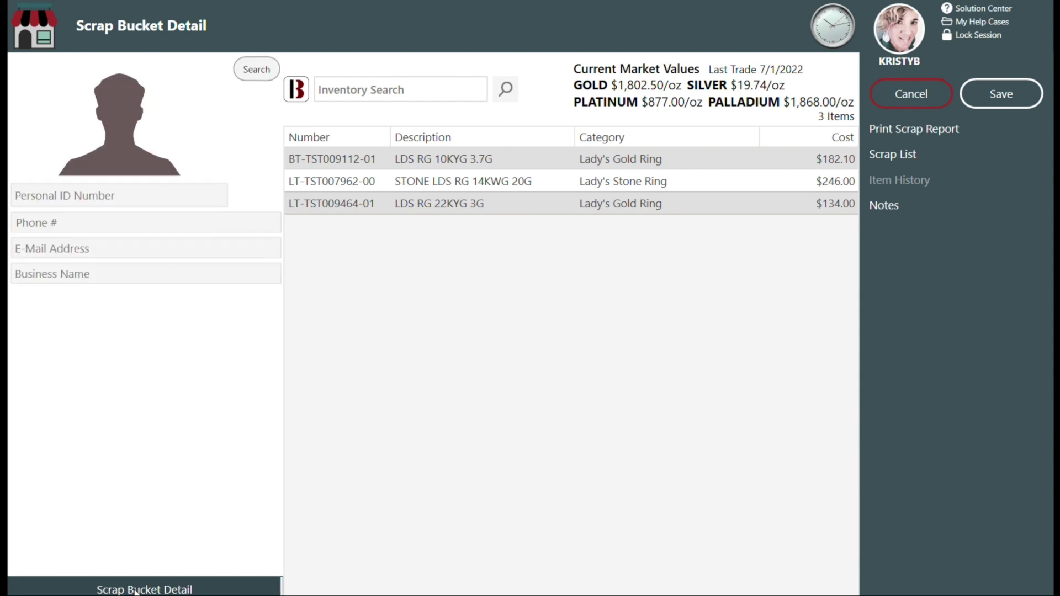
left_click(64, 277)
type("ACME")
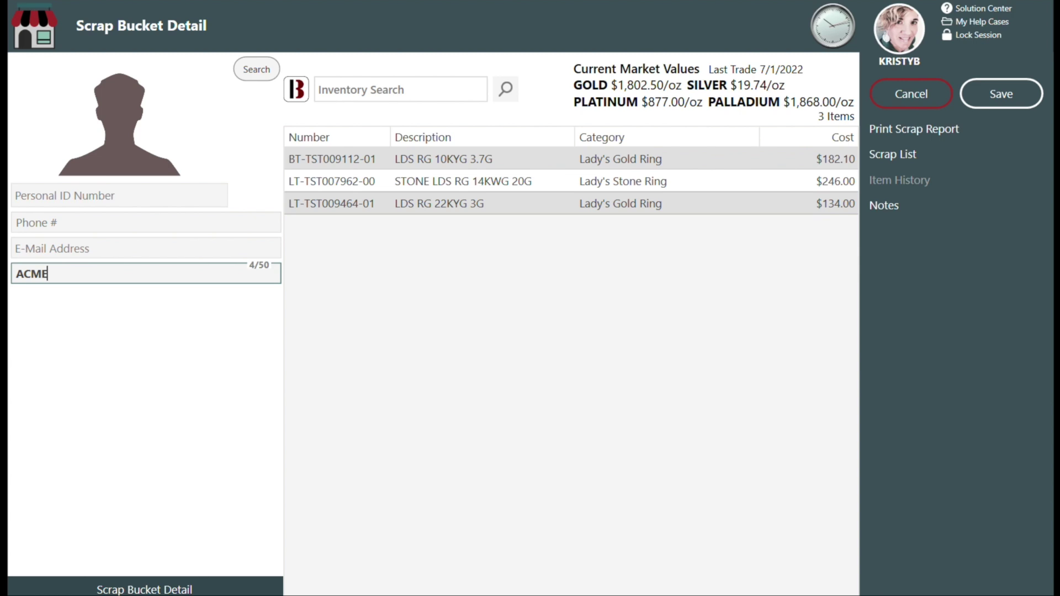
key("Return")
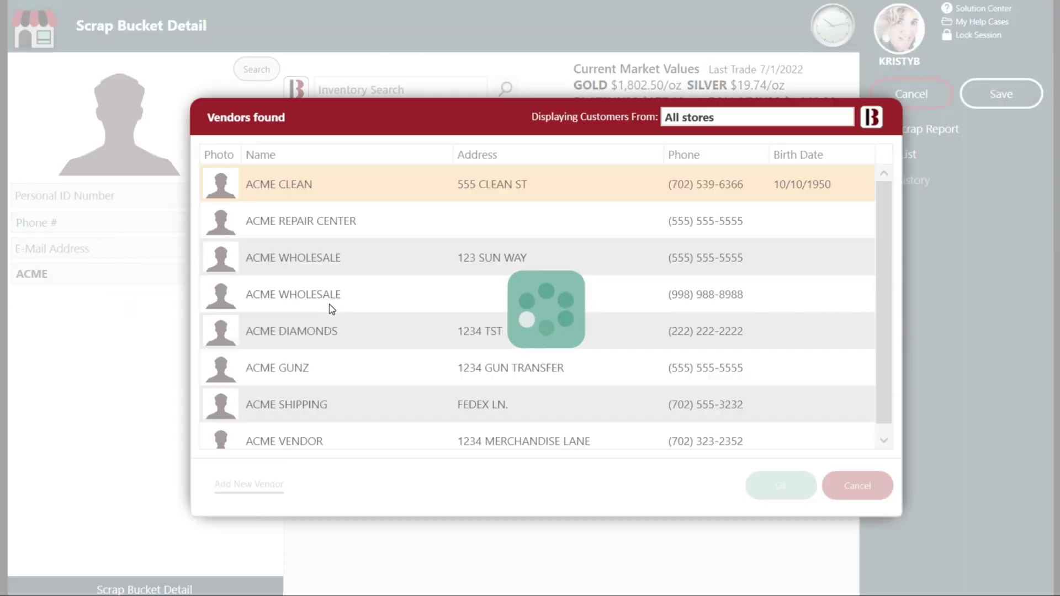
left_click(331, 257)
left_click(847, 318)
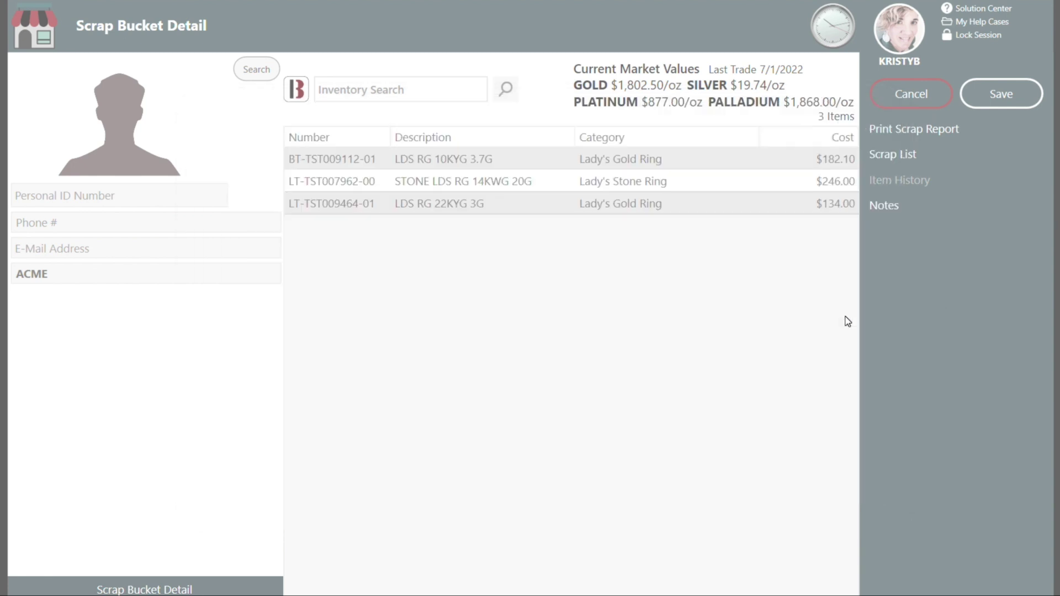
left_click(989, 129)
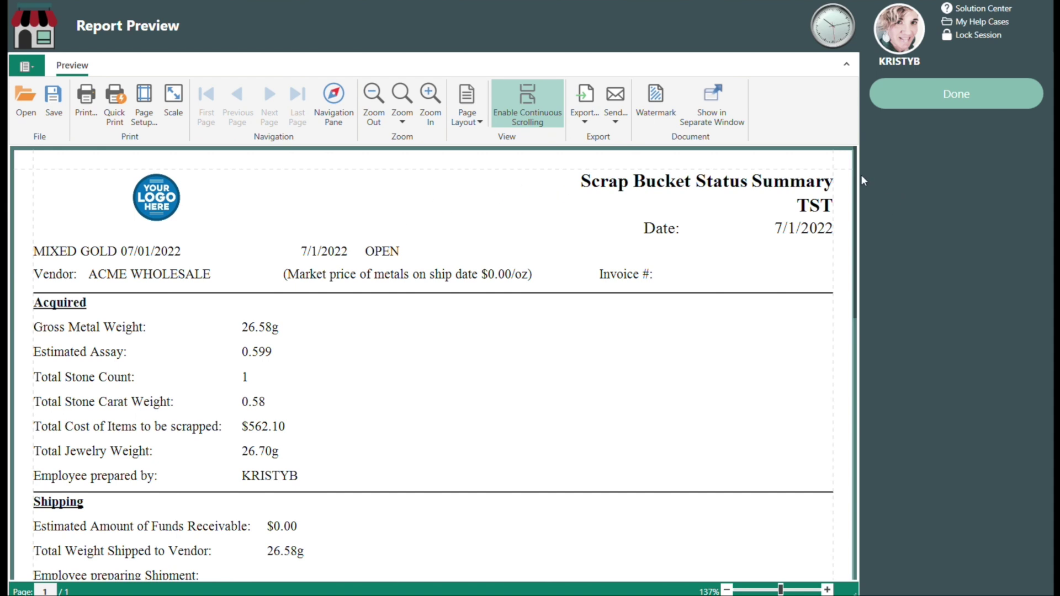
Close the report preview, save the bucket, and exit Inventory to the Dashboard.
left_click_drag(856, 180, 849, 249)
left_click(927, 89)
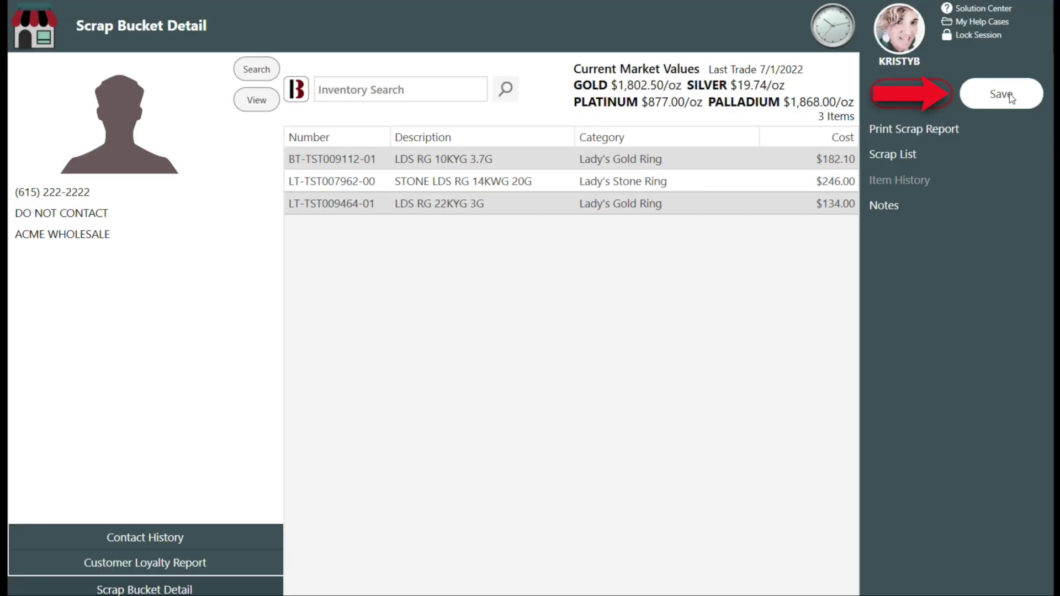
left_click(1012, 97)
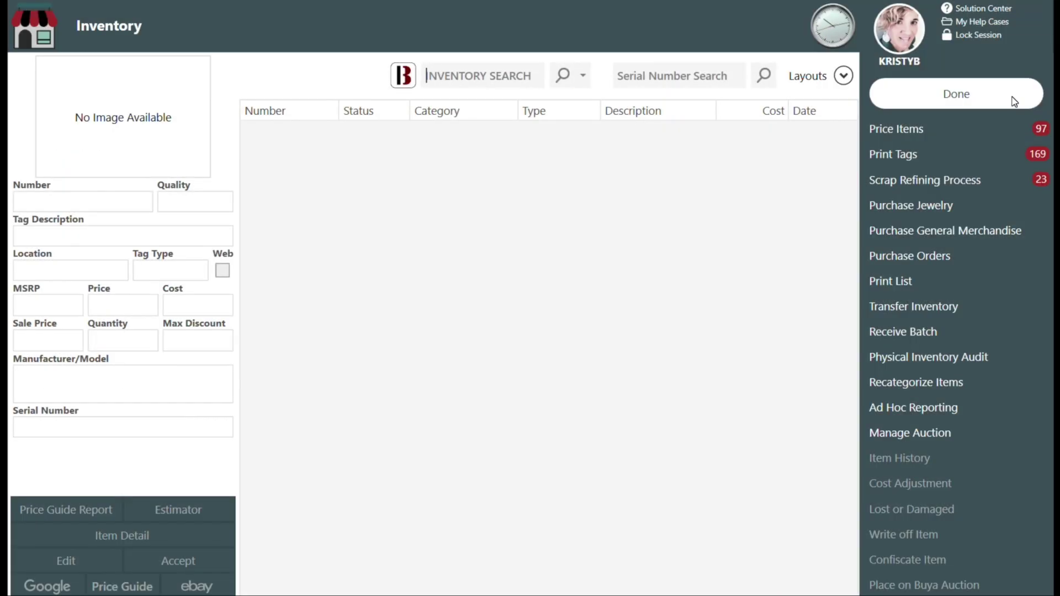
left_click(1012, 97)
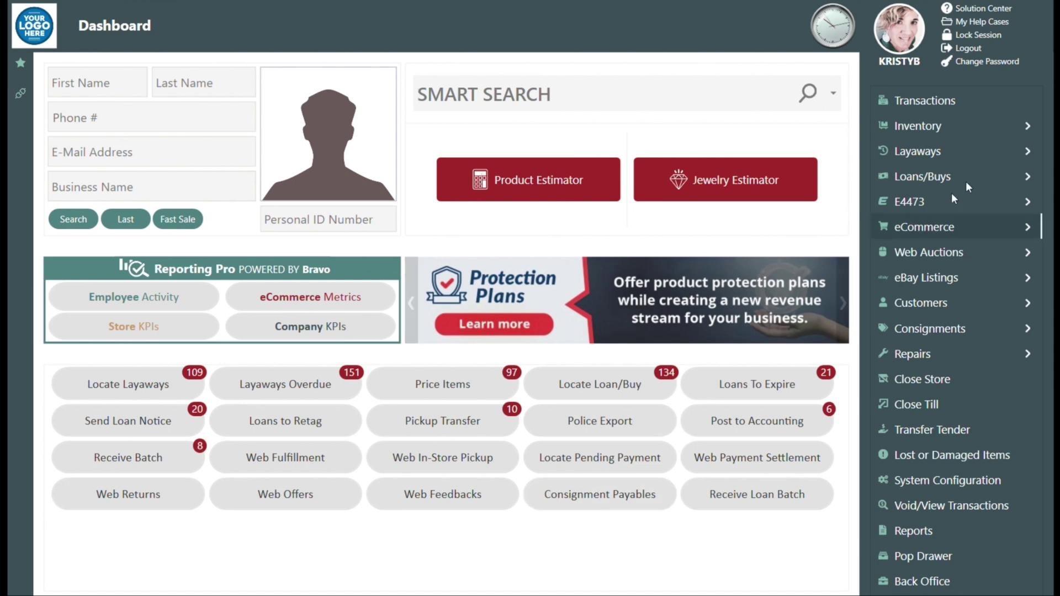
Open the SHIPPED bucket 'MIXED GOLD 07/01/2022' from the Scrap Refining Process list.
left_click(1028, 128)
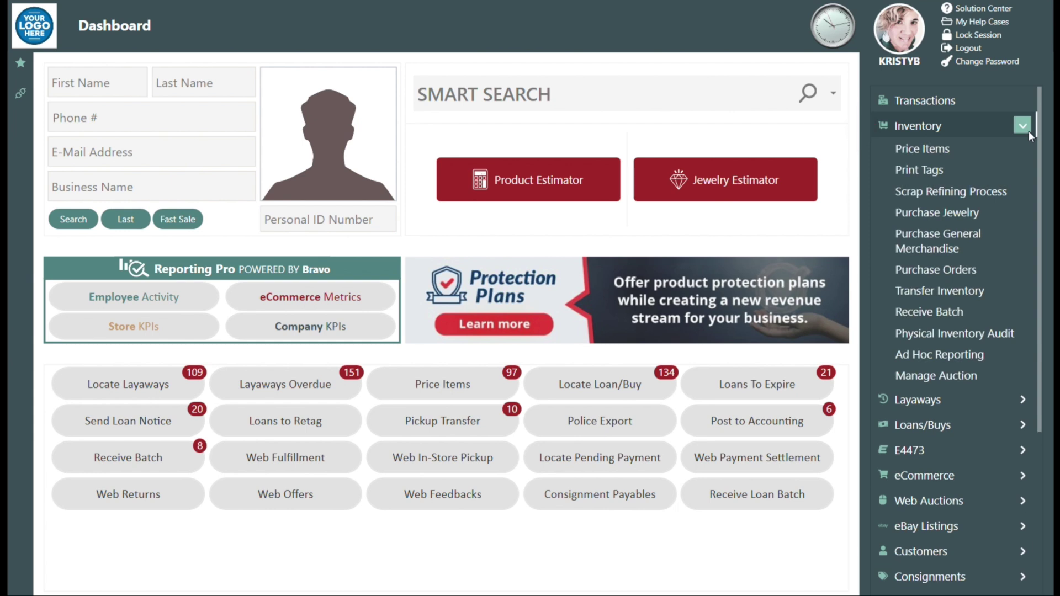
left_click(985, 190)
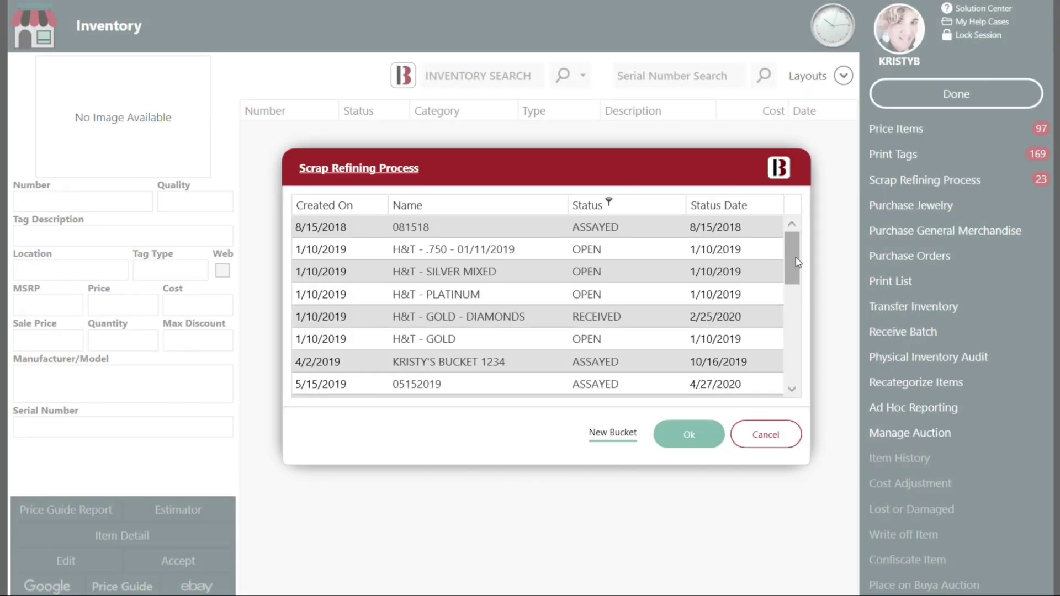
left_click_drag(791, 254, 793, 386)
left_click(458, 389)
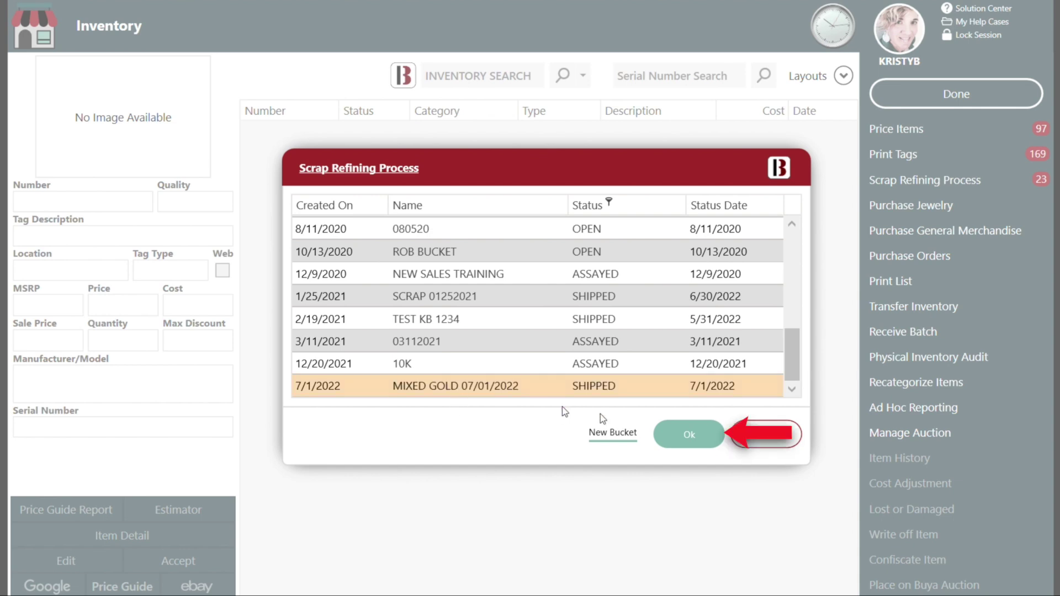
left_click(689, 433)
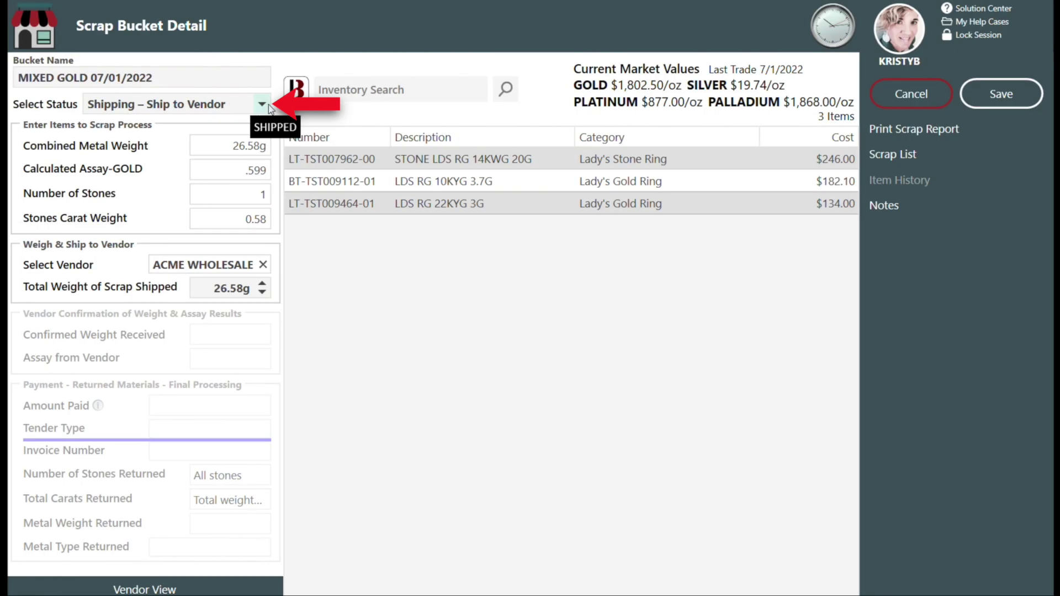
Mark the bucket Received – Vendor Weight Confirmation with 26.58g and .580 assay, and save.
left_click(262, 105)
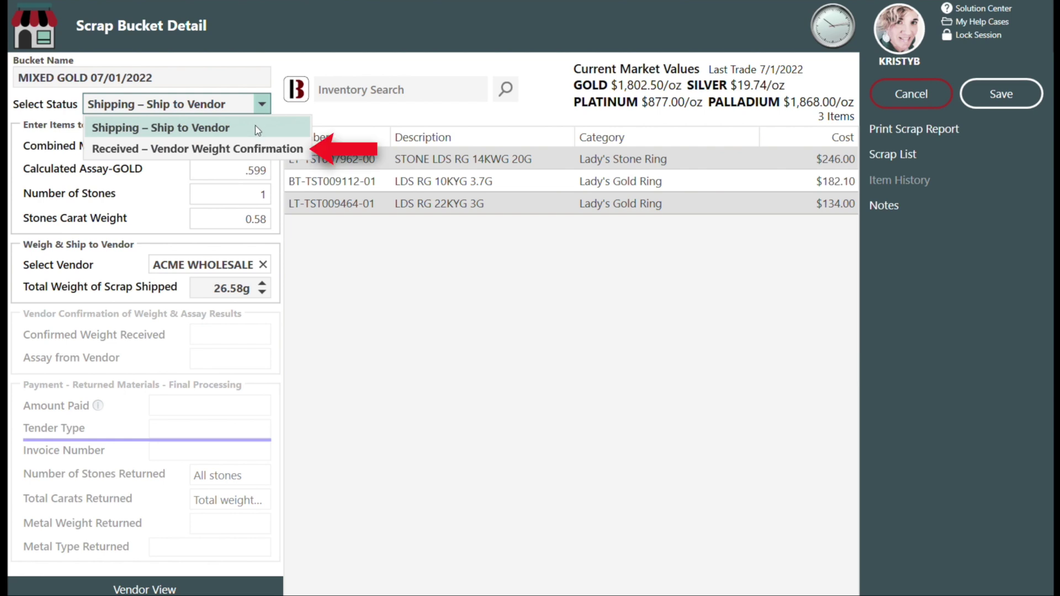
left_click(257, 152)
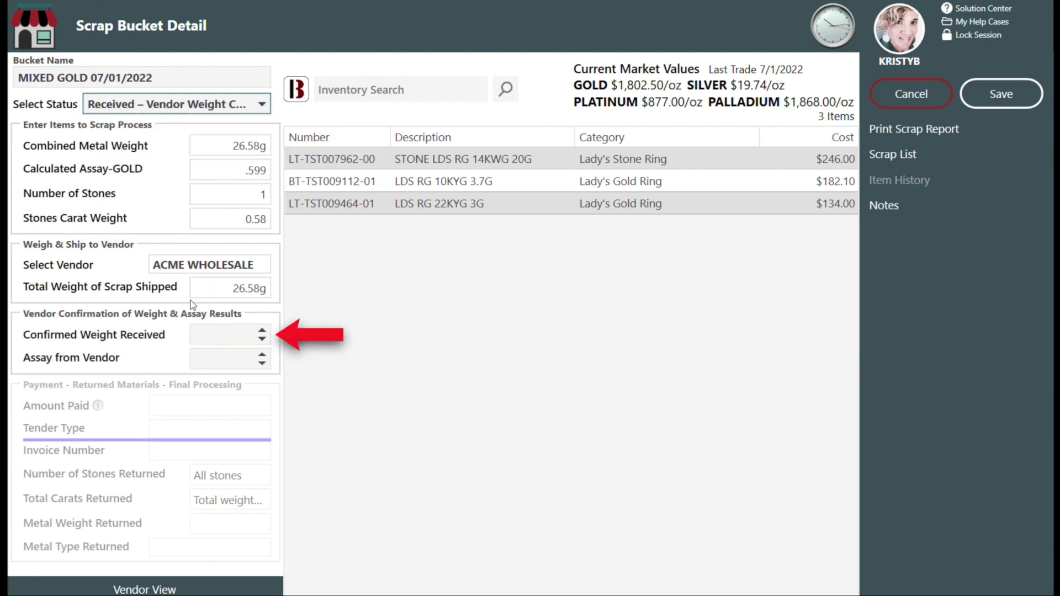
left_click(221, 335)
type("26.58")
key("Tab")
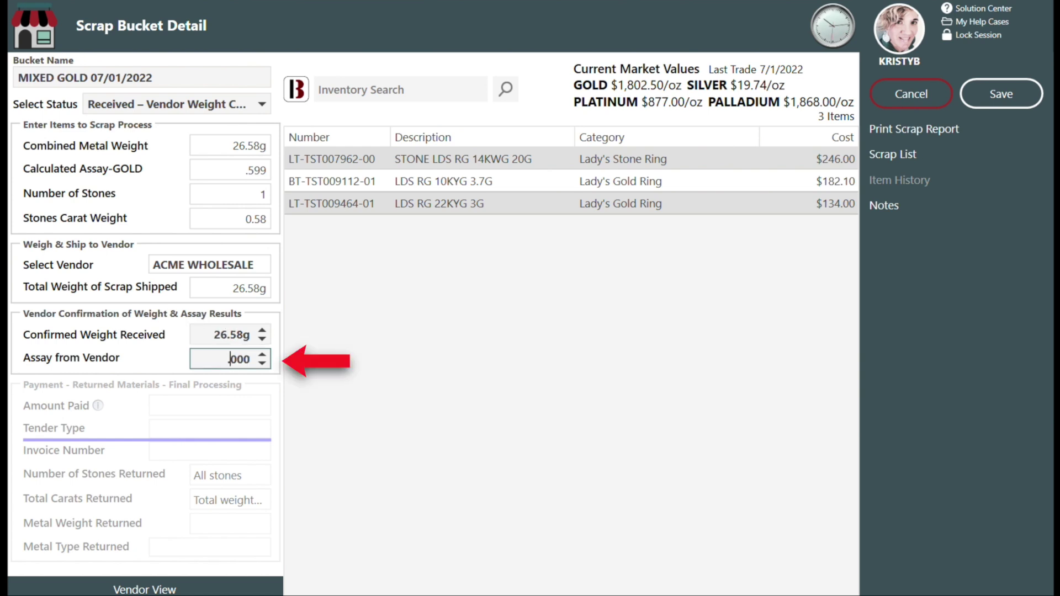
type("580")
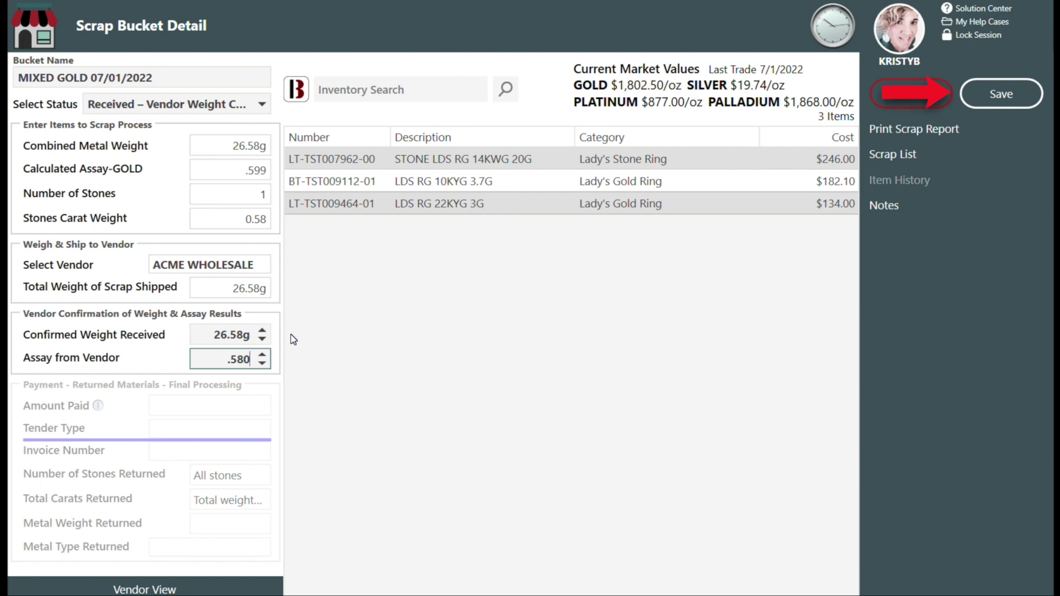
left_click(1015, 95)
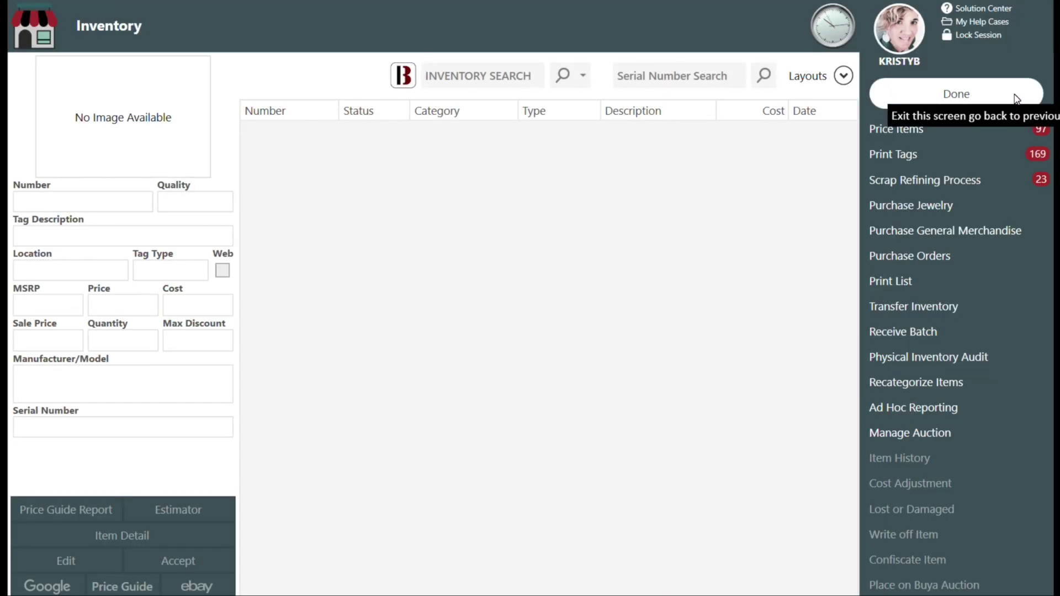
Exit the Inventory screen back to the Dashboard.
left_click(1014, 95)
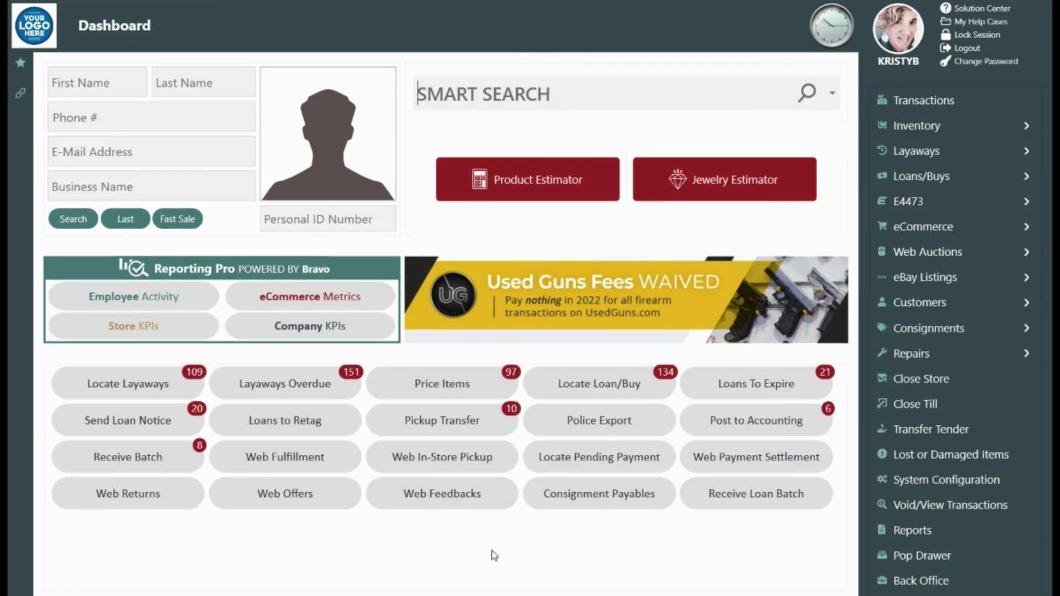
Reopen the ASSAYED 'MIXED GOLD 07/01/2022' bucket and set it to Close – Complete Transaction.
left_click(1005, 126)
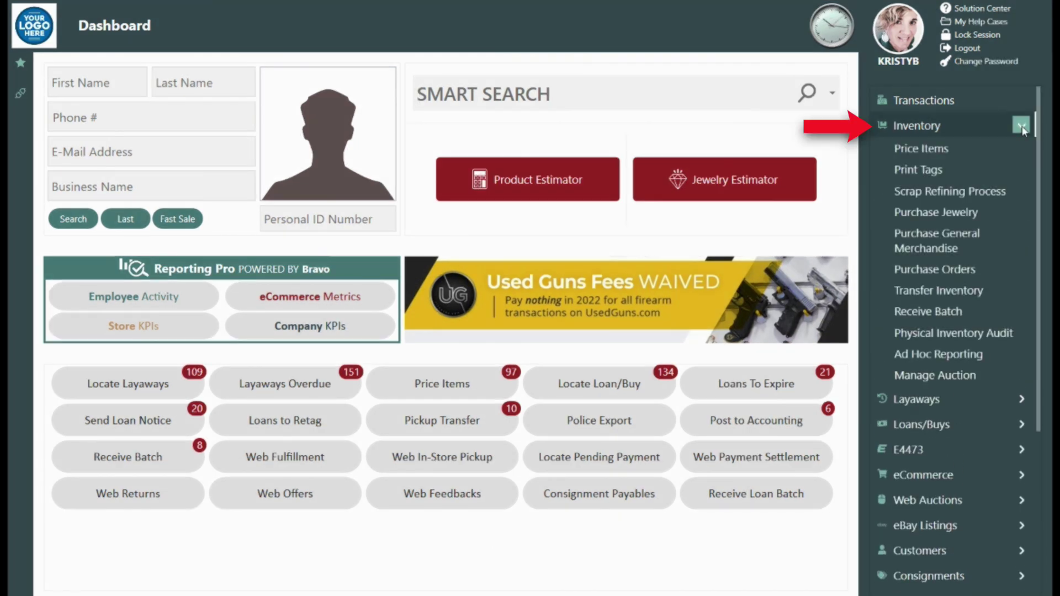
left_click(1002, 193)
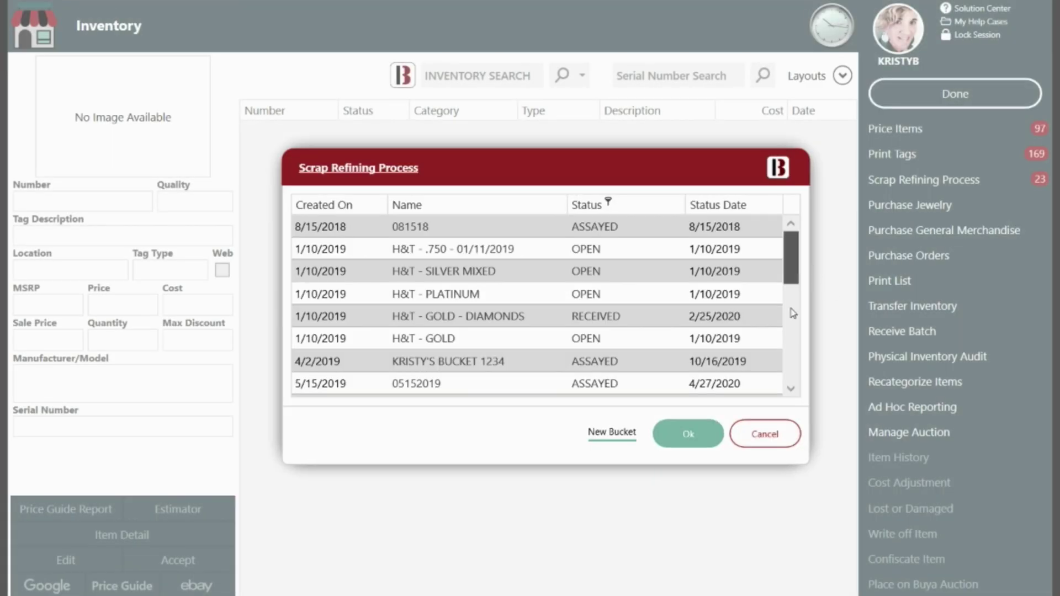
scroll(793, 313, "down", 5)
left_click(644, 387)
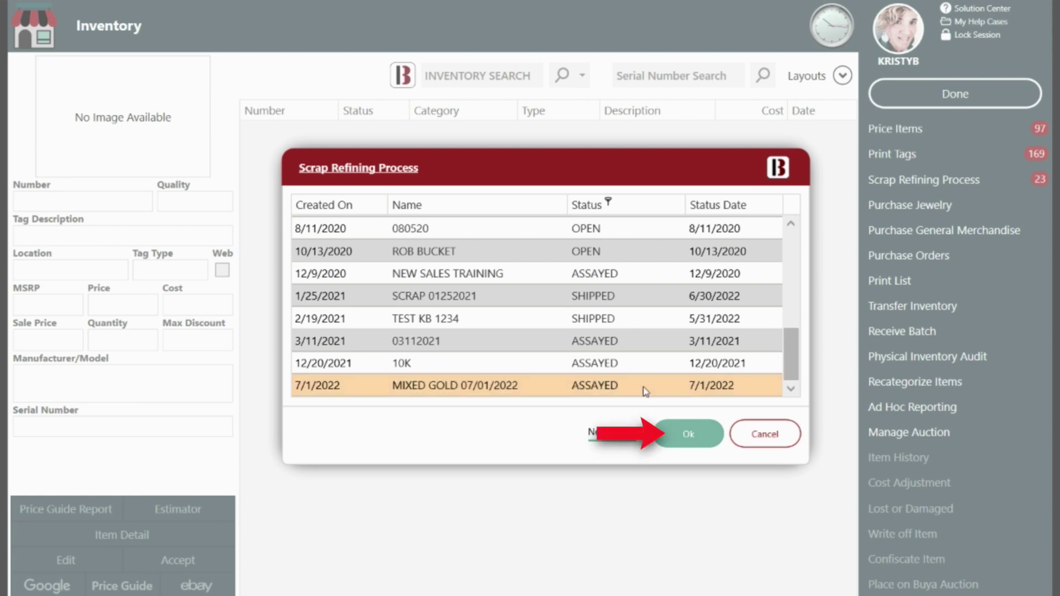
left_click(689, 434)
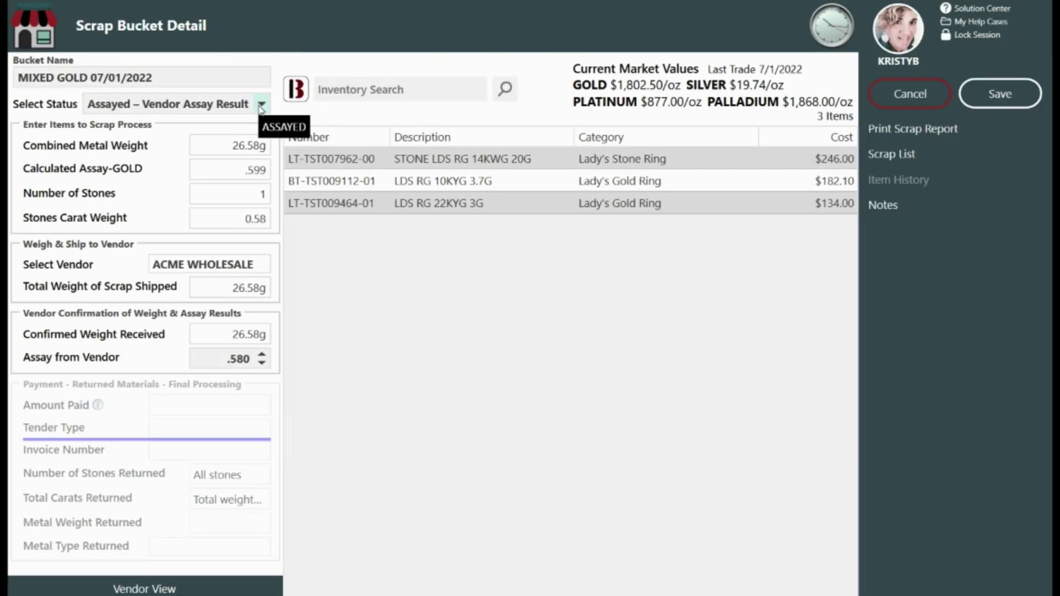
left_click(261, 107)
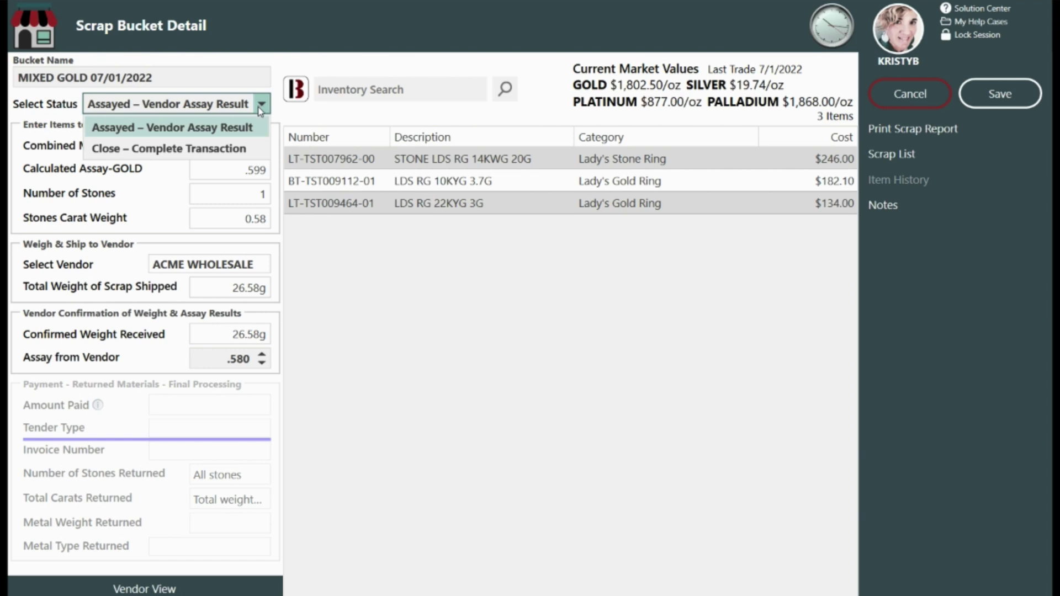
left_click(225, 149)
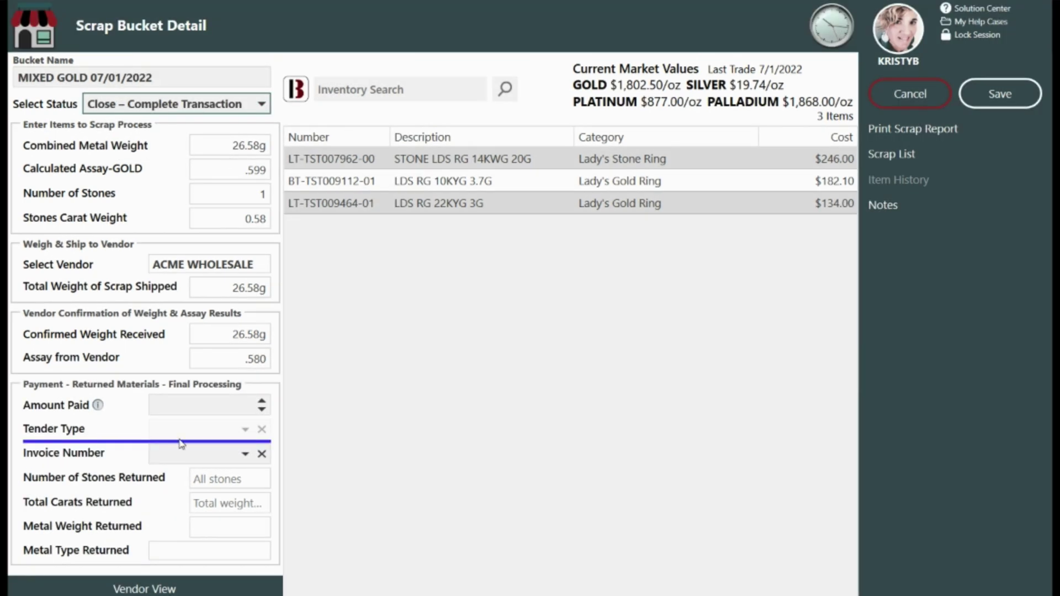
Record a $450.00 payment with Cashiers Check as the tender type.
left_click(194, 404)
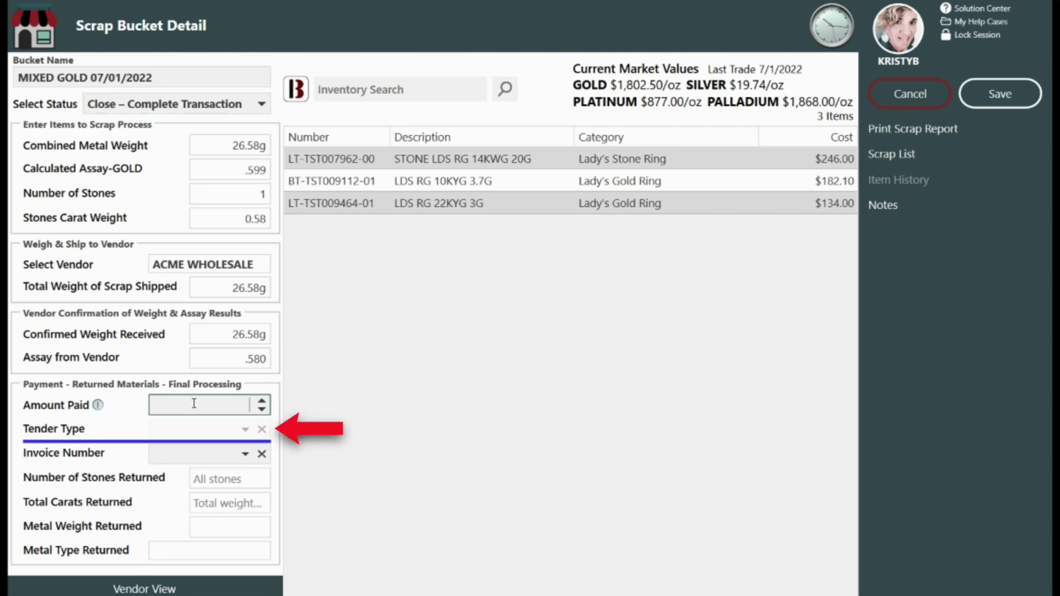
type("450")
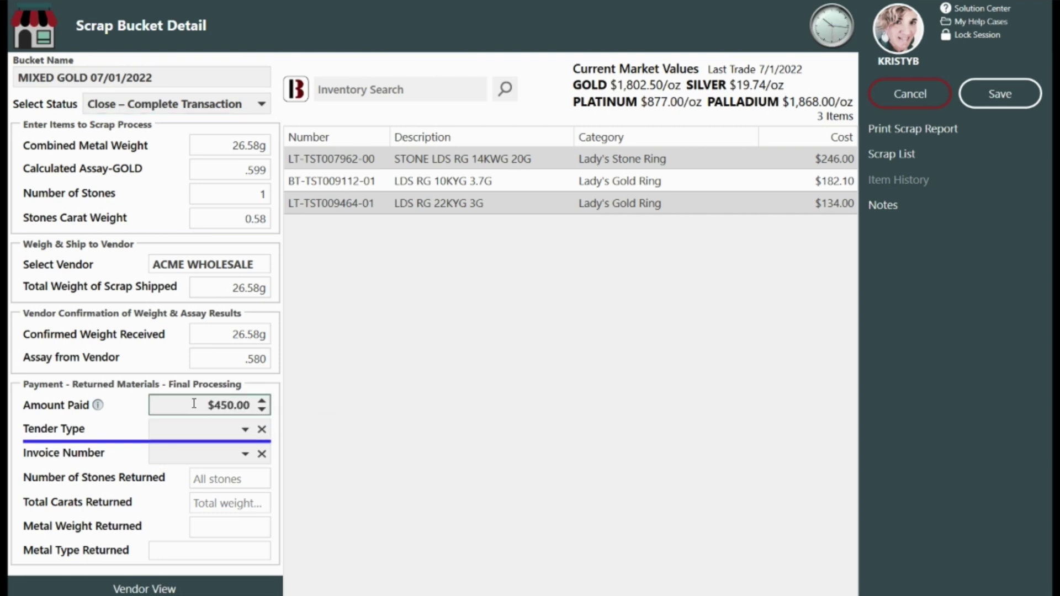
left_click(245, 430)
left_click(218, 369)
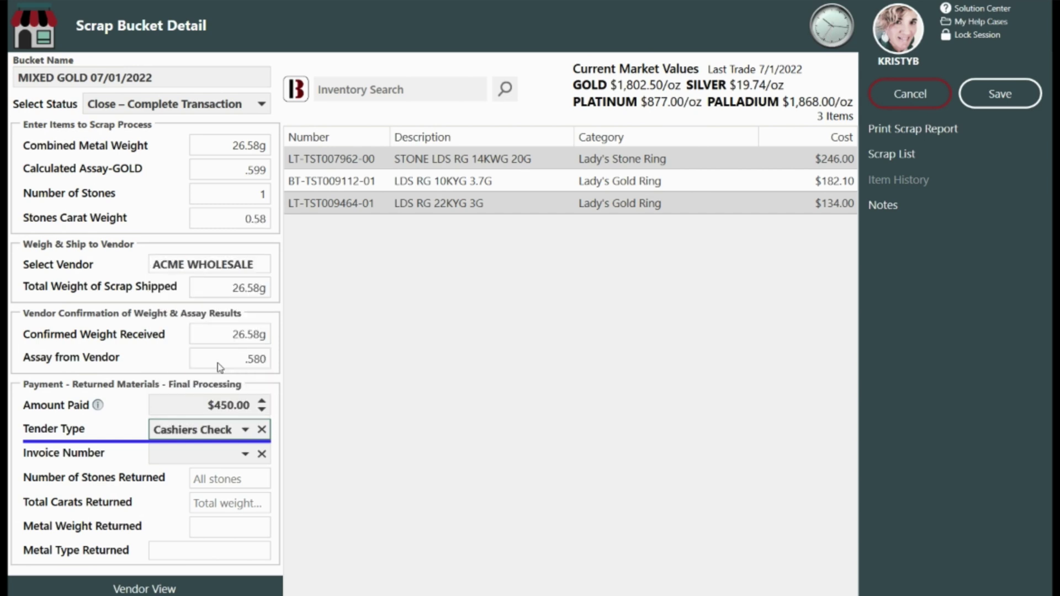
Add invoice number 1234 and record 1 stone returned totaling 0.58 carats.
left_click(245, 456)
type("1234")
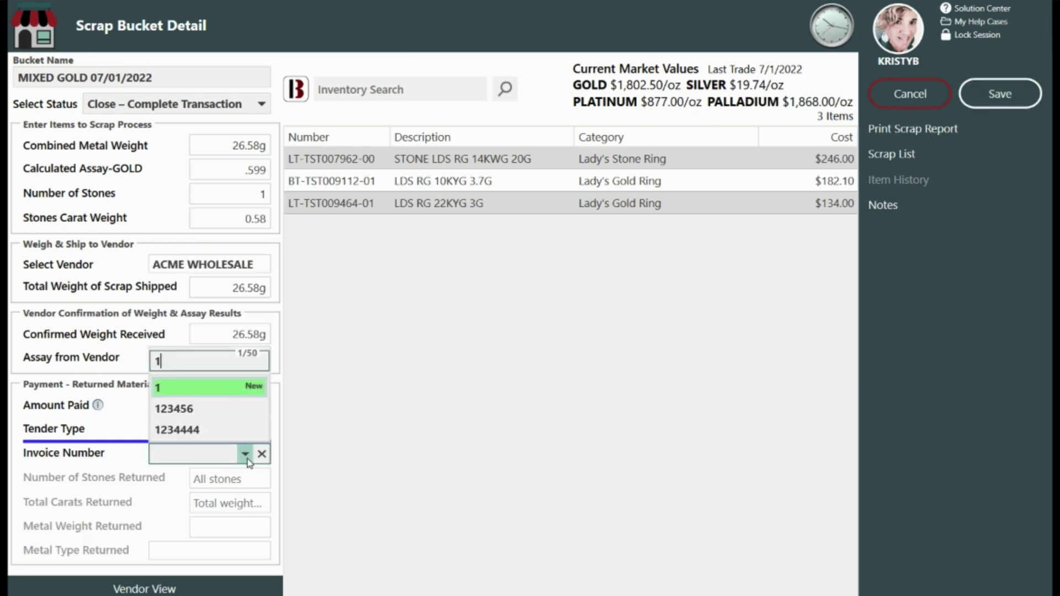
left_click(208, 390)
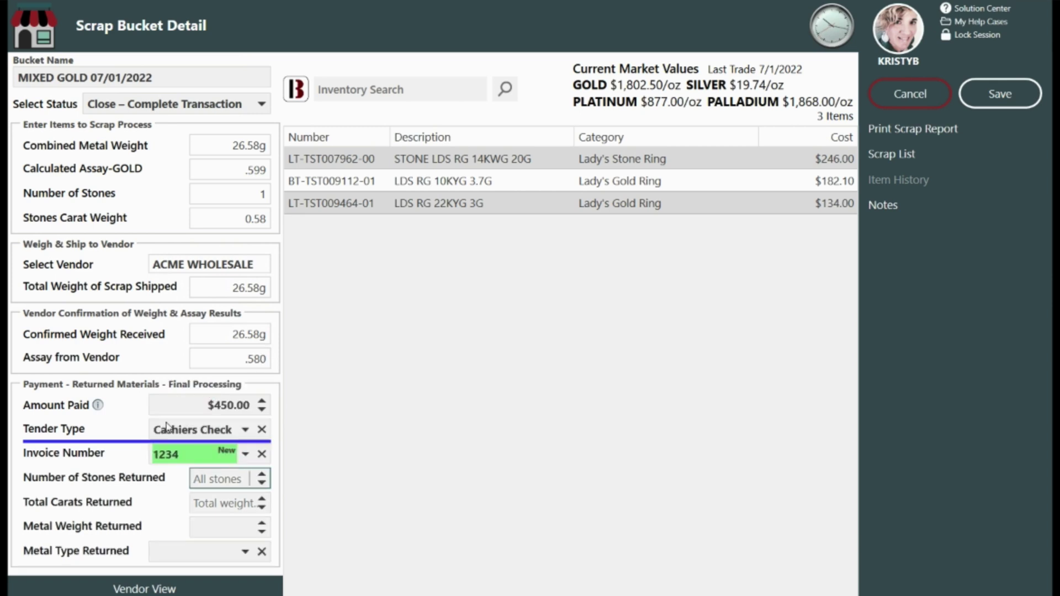
type("1")
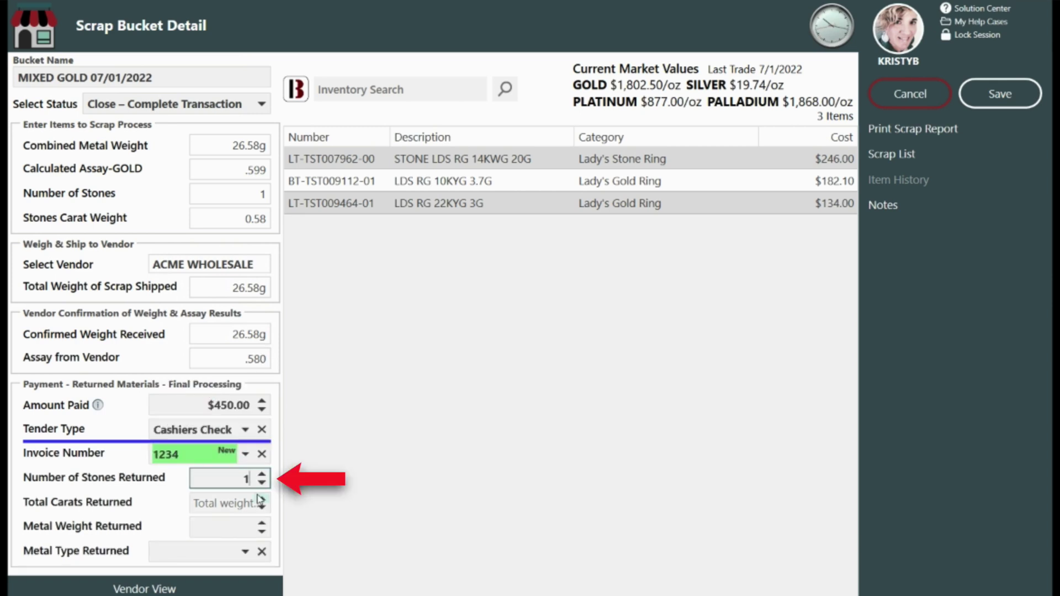
left_click(244, 503)
type("0.58")
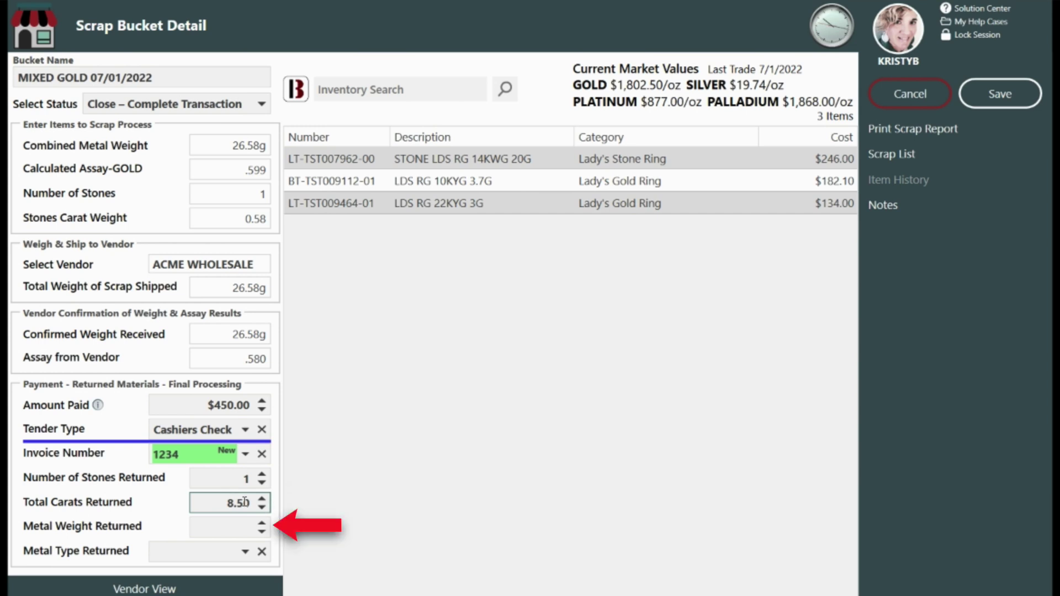
type("3")
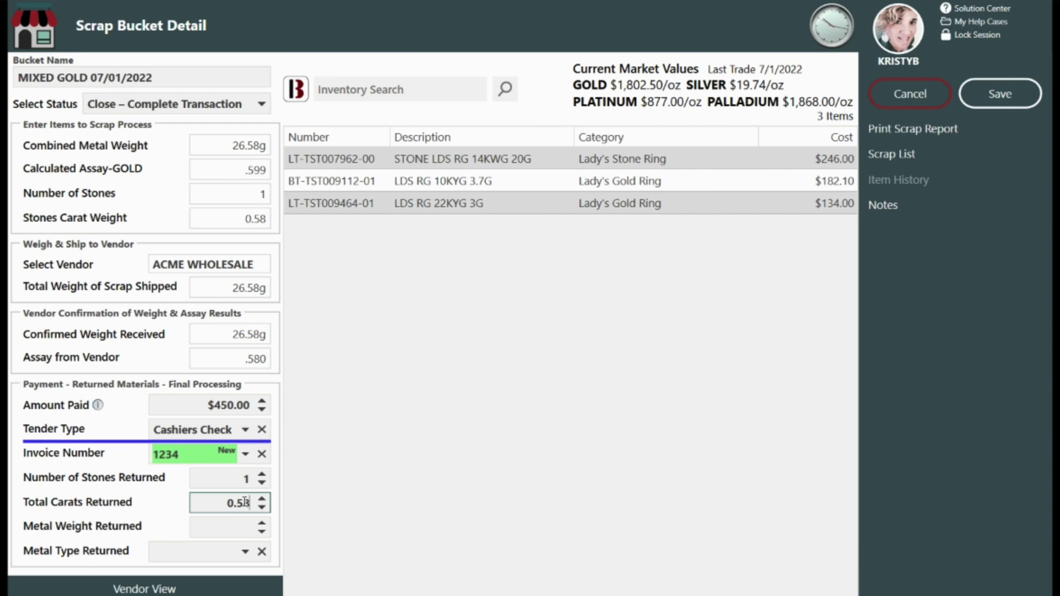
Save the closing details and set Stone Cost to 15, leaving $547.10 for metal.
left_click(1000, 95)
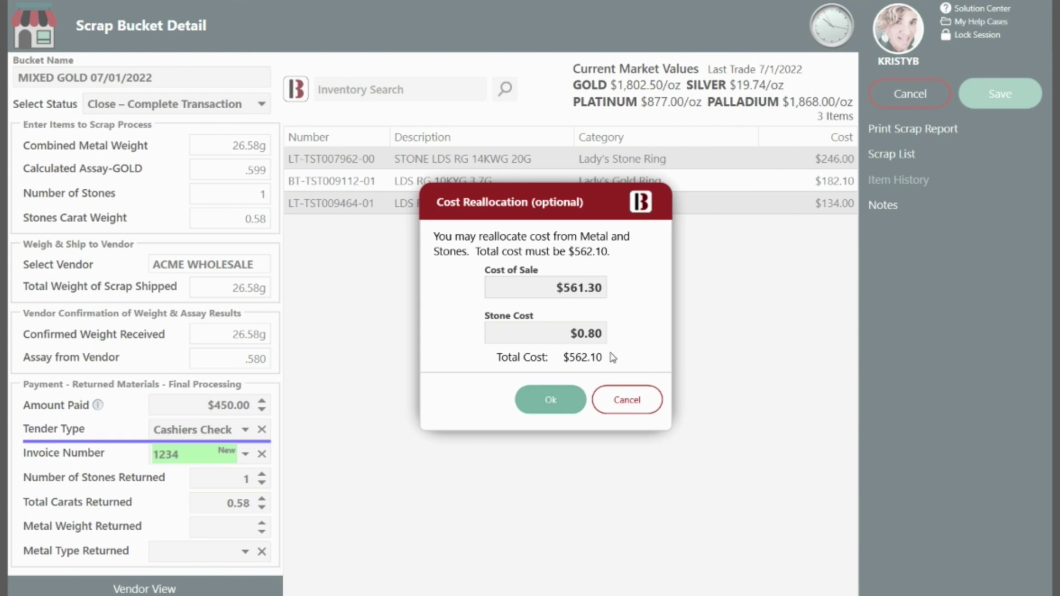
left_click(568, 331)
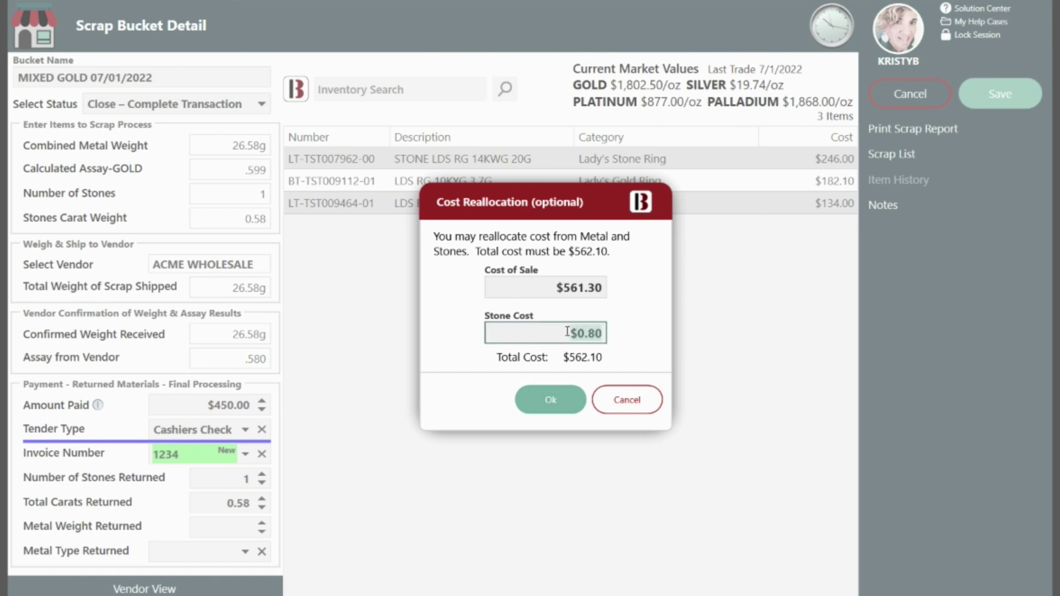
type("15.")
left_click(564, 411)
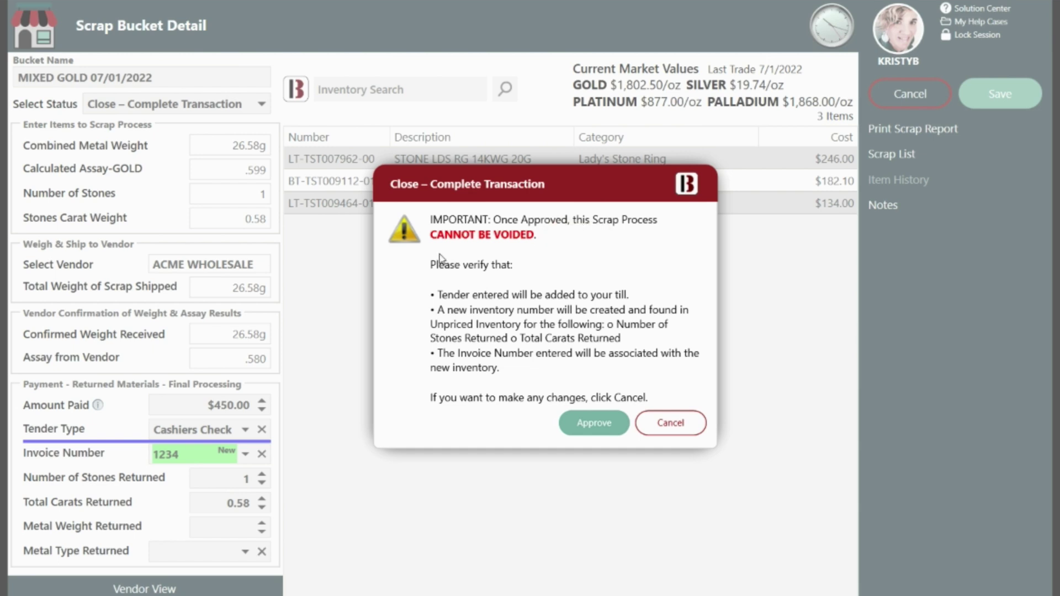
Approve the bucket closing so the returned stone goes to inventory as TST008402.
left_click(593, 423)
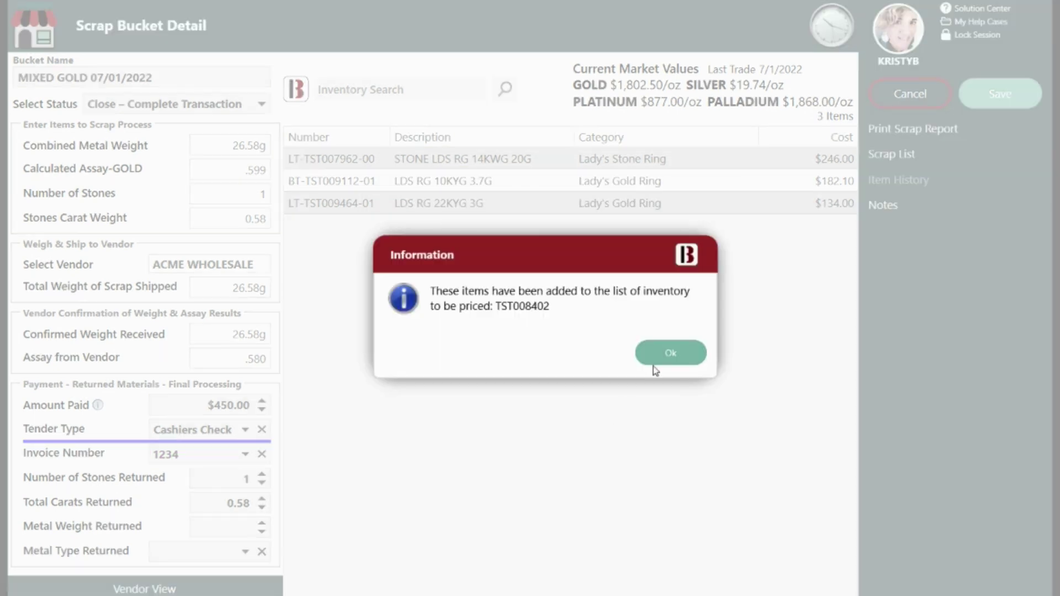
left_click(685, 358)
Scroll through the scrap report preview, close it, and finish with the bucket to reach Inventory.
scroll(823, 254, "down", 4)
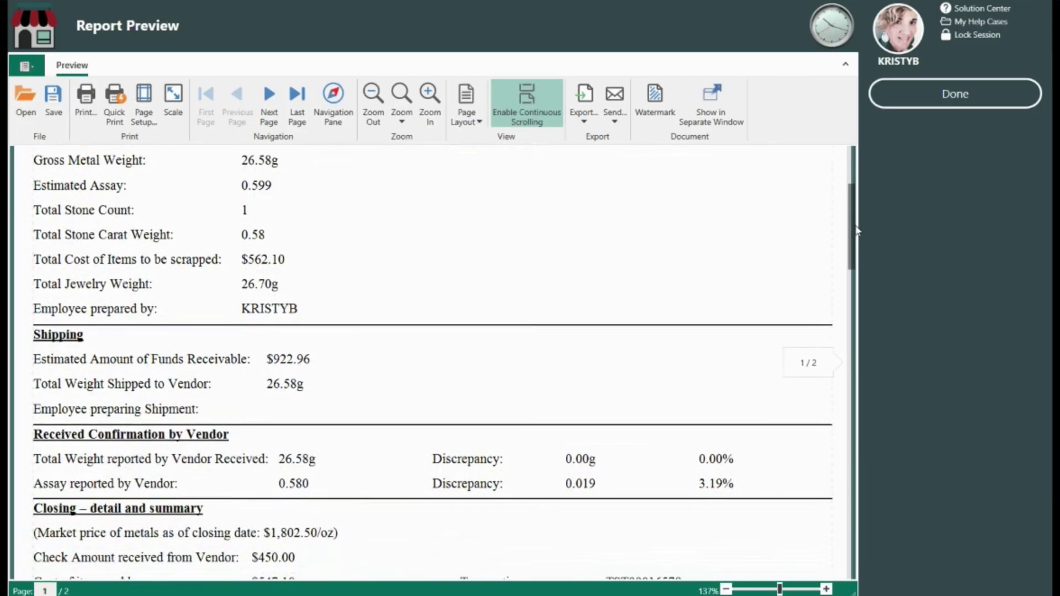
left_click_drag(856, 231, 885, 548)
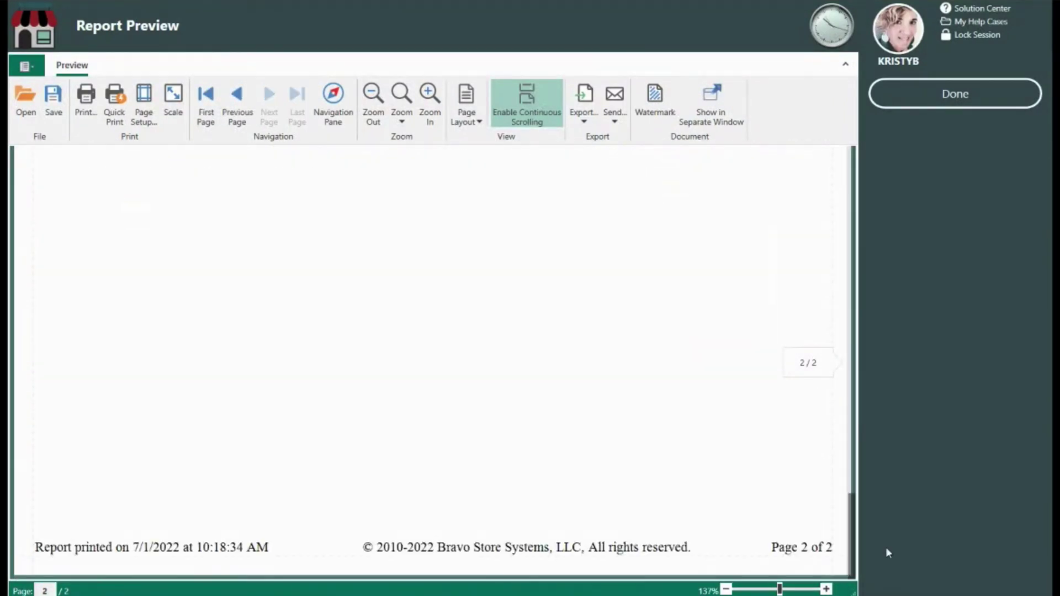
left_click(955, 93)
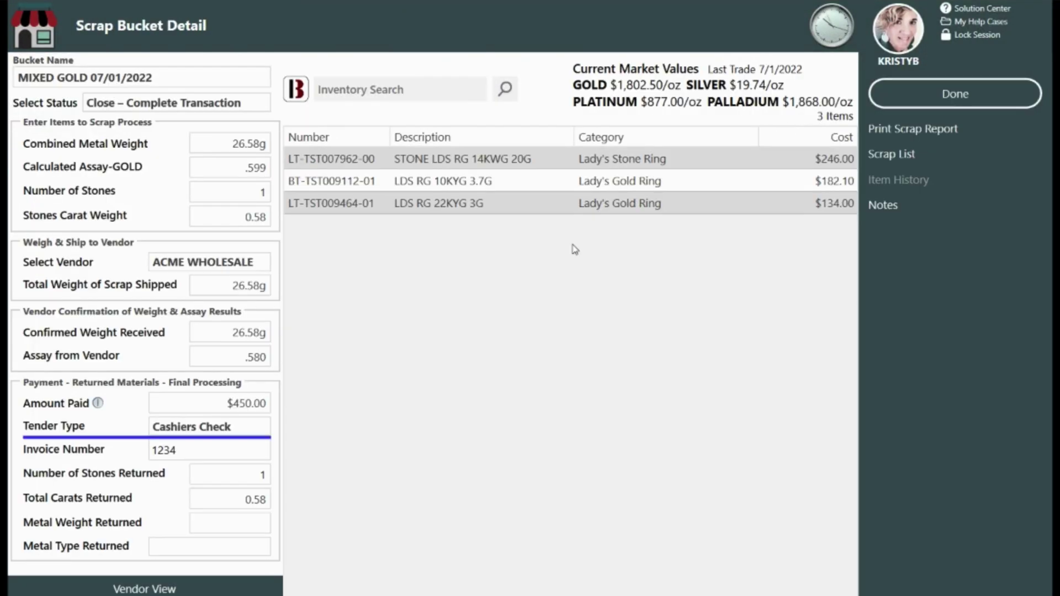
left_click(944, 97)
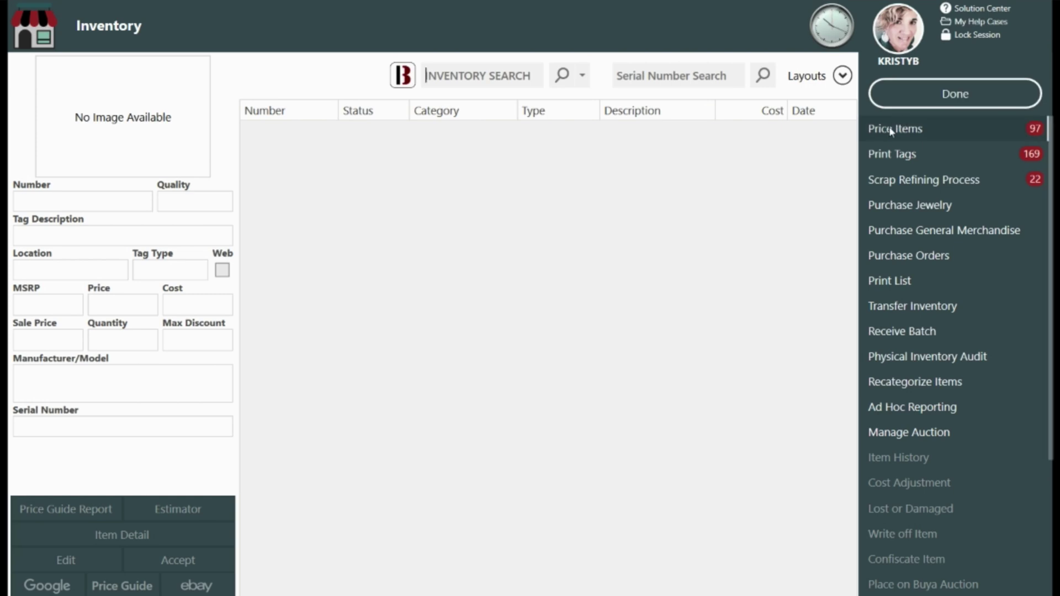
Filter the Scrap Refining Process bucket list by Status to show only CLOSED buckets.
left_click(906, 180)
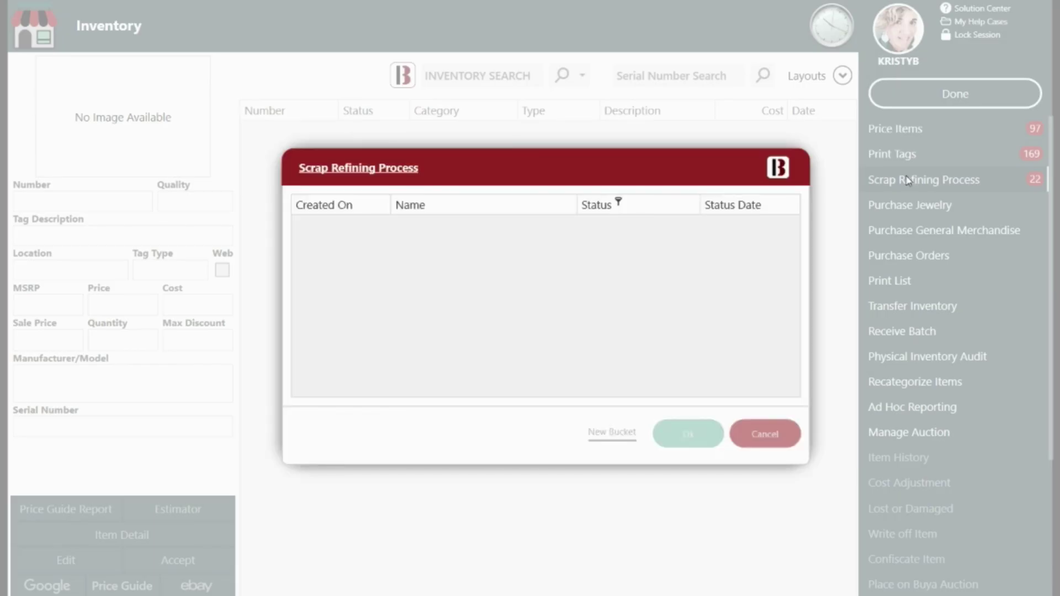
left_click(609, 202)
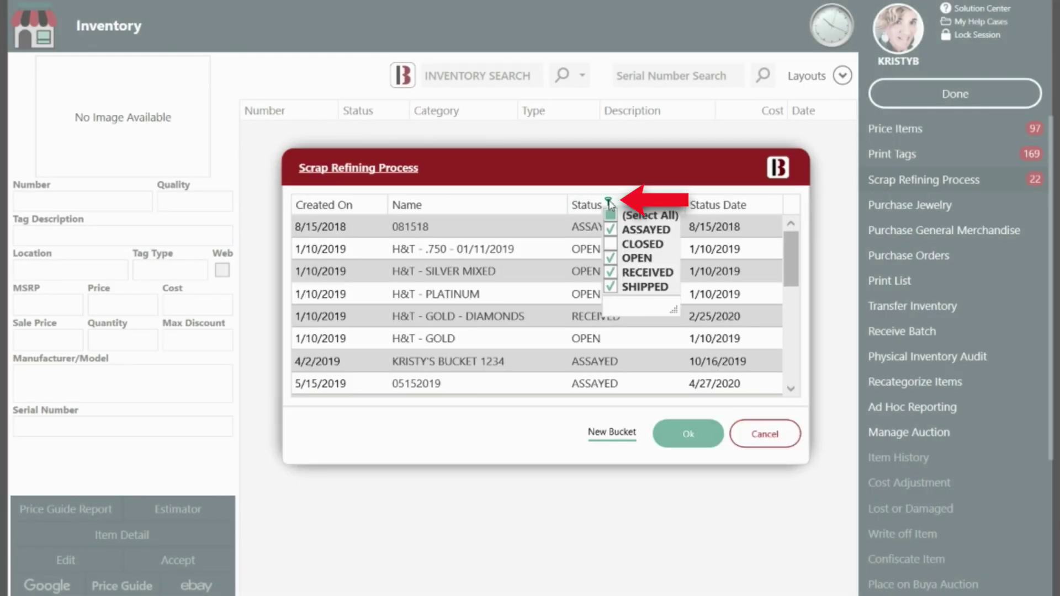
left_click(610, 215)
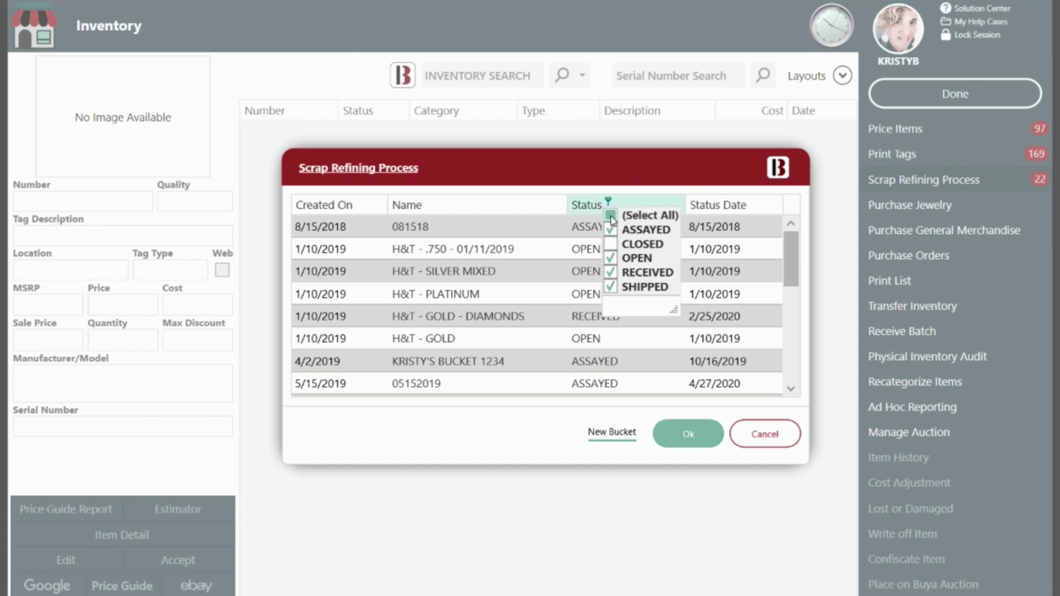
left_click(611, 245)
left_click(611, 215)
left_click(611, 215)
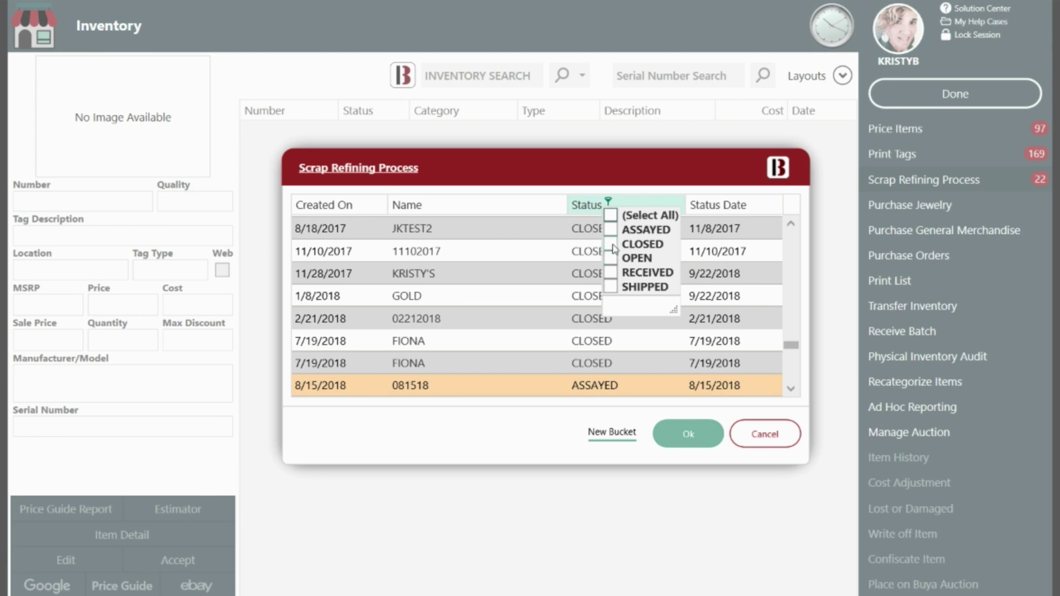
left_click(611, 245)
left_click(688, 436)
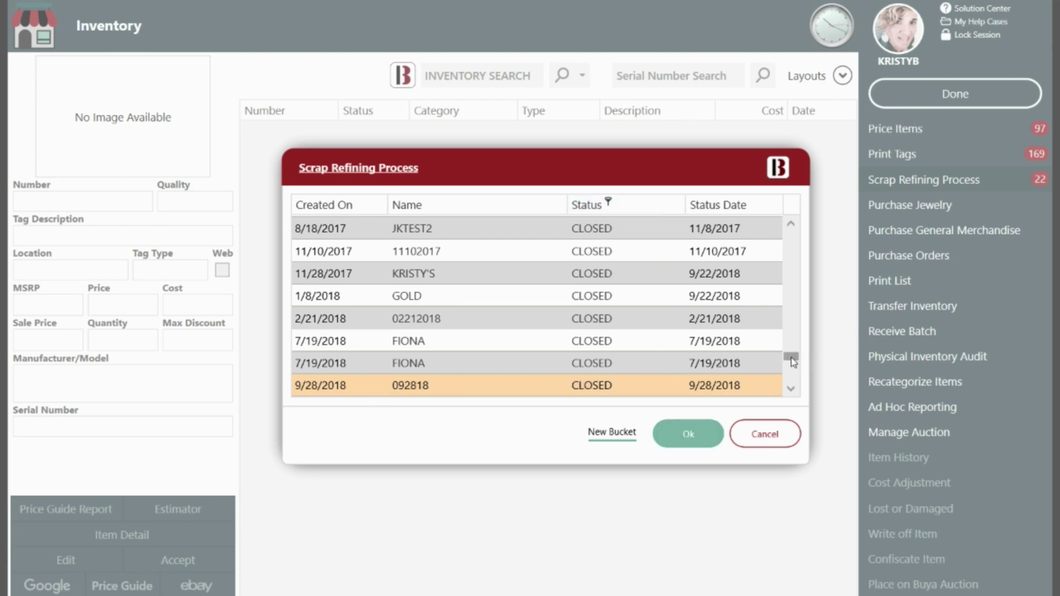
left_click_drag(792, 356, 791, 337)
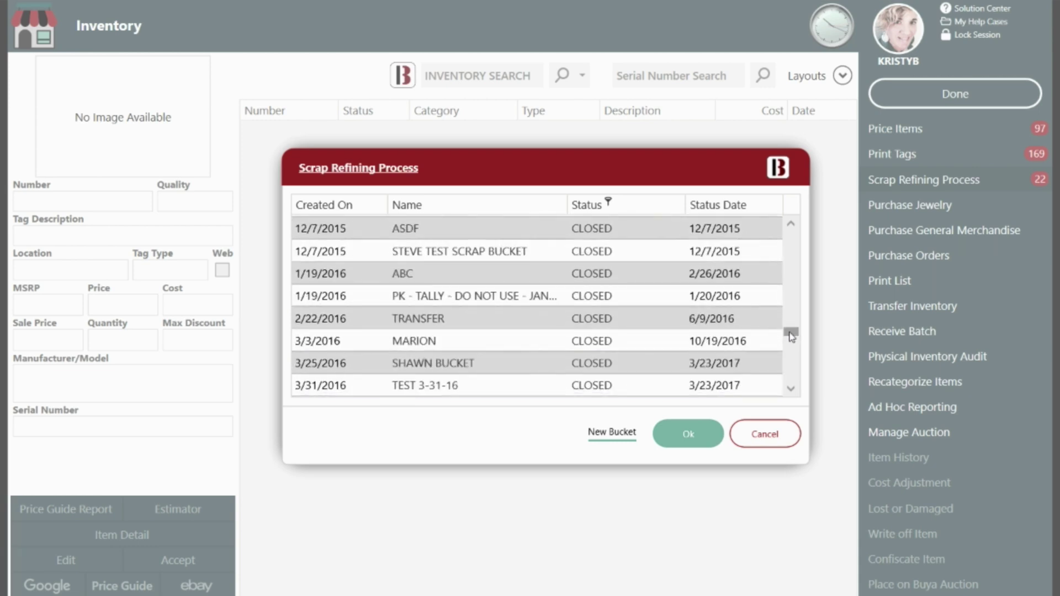